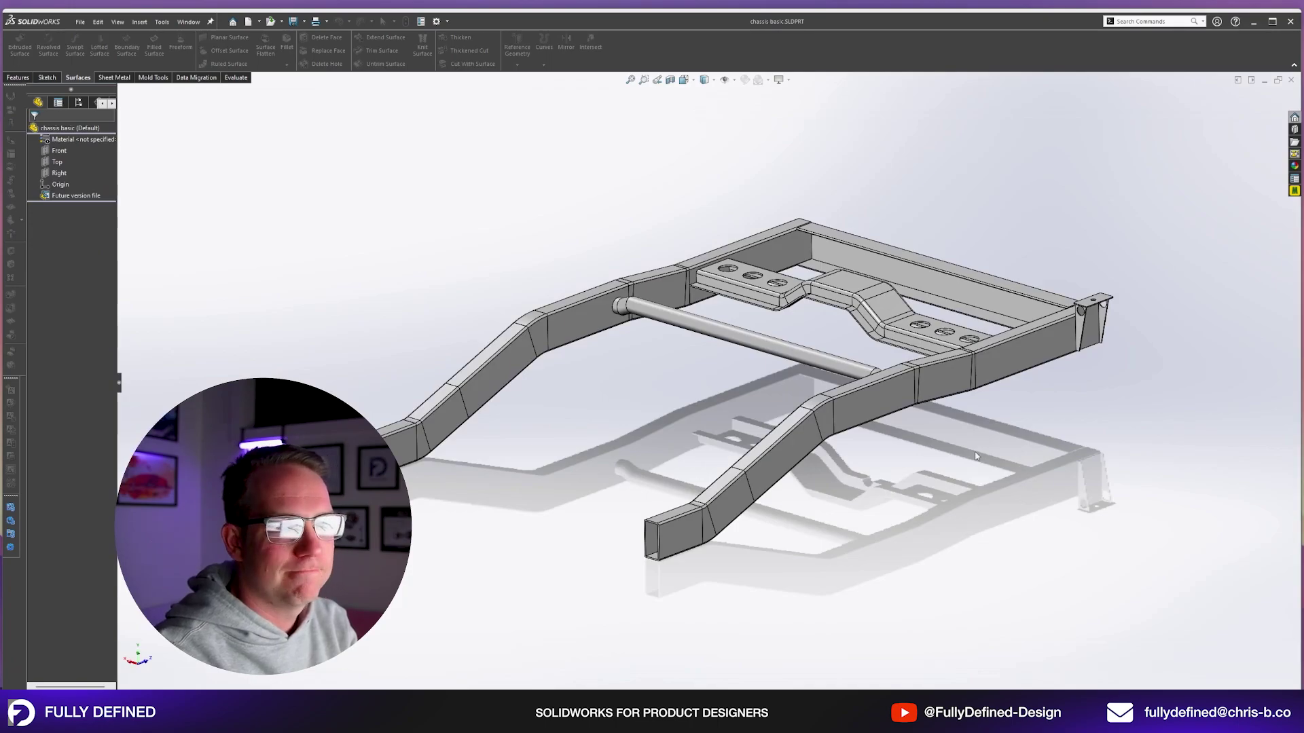
- Examine the rear half of the imported chassis, including its rear crossmember, stepped crossmember, tubular crossmember and end bracket
{"action": "middle_click_drag", "start_coordinate": [976, 456], "coordinate": [974, 495]}
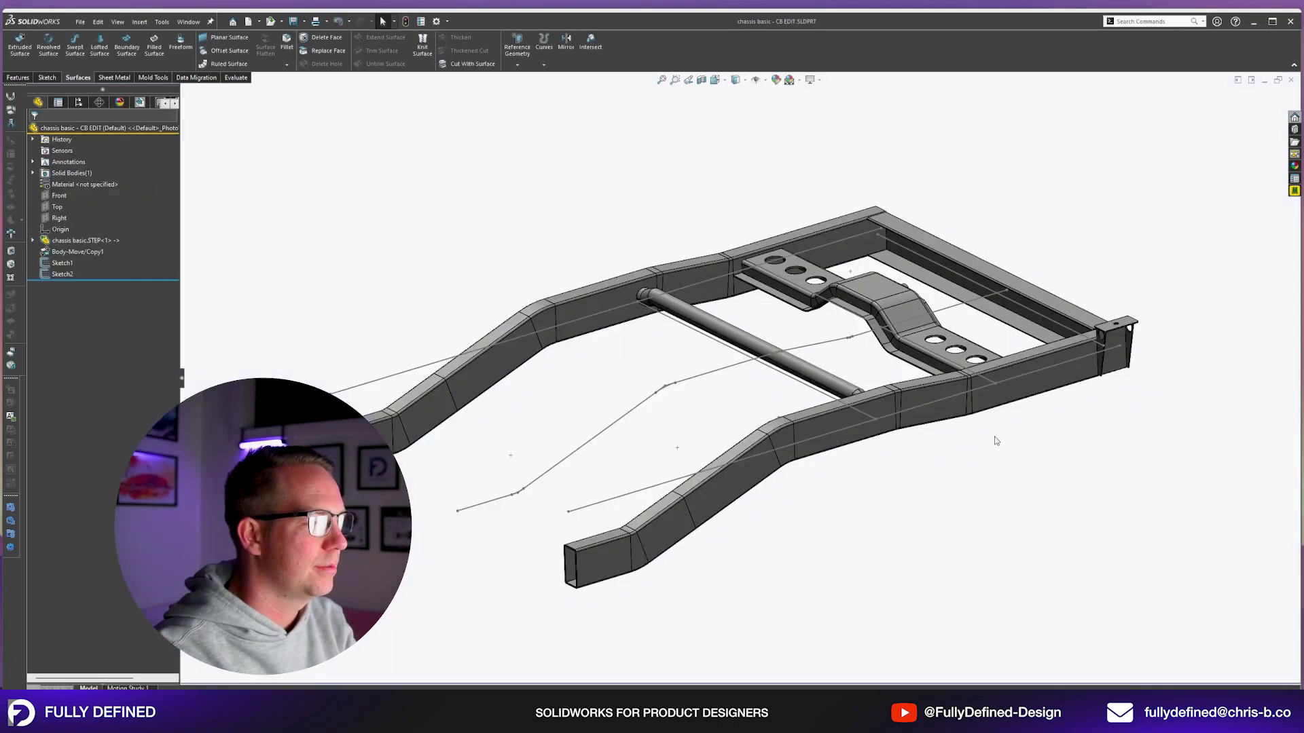
{"action": "mouse_move", "coordinate": [995, 442]}
{"action": "middle_mouse_down"}
{"action": "mouse_move", "coordinate": [989, 233]}
{"action": "mouse_move", "coordinate": [928, 334]}
{"action": "mouse_move", "coordinate": [996, 374]}
{"action": "middle_mouse_up"}
{"action": "scroll", "coordinate": [996, 375], "scroll_direction": "up", "scroll_amount": 3}
{"action": "scroll", "coordinate": [1157, 427], "scroll_direction": "down", "scroll_amount": 3}
{"action": "middle_click_drag", "start_coordinate": [947, 316], "coordinate": [1018, 401]}
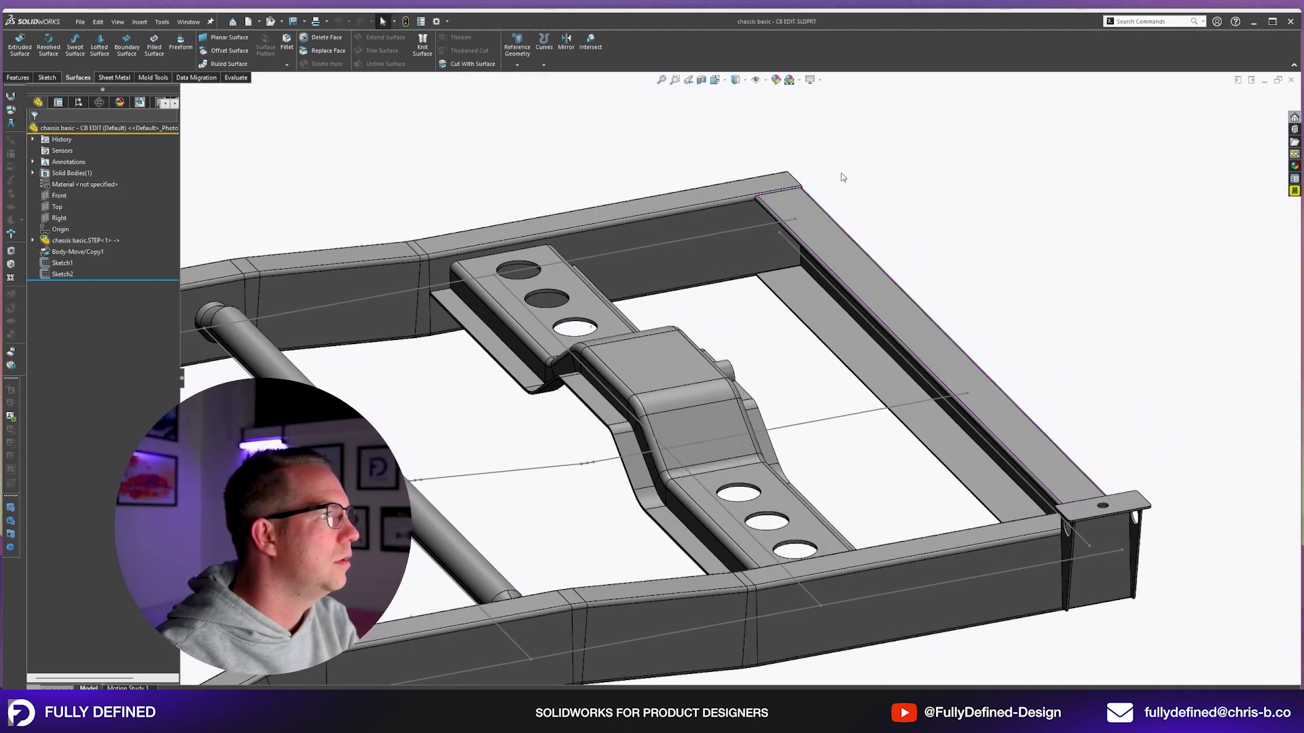
{"action": "scroll", "coordinate": [761, 224], "scroll_direction": "down", "scroll_amount": 5}
{"action": "middle_click_drag", "start_coordinate": [754, 274], "coordinate": [736, 223]}
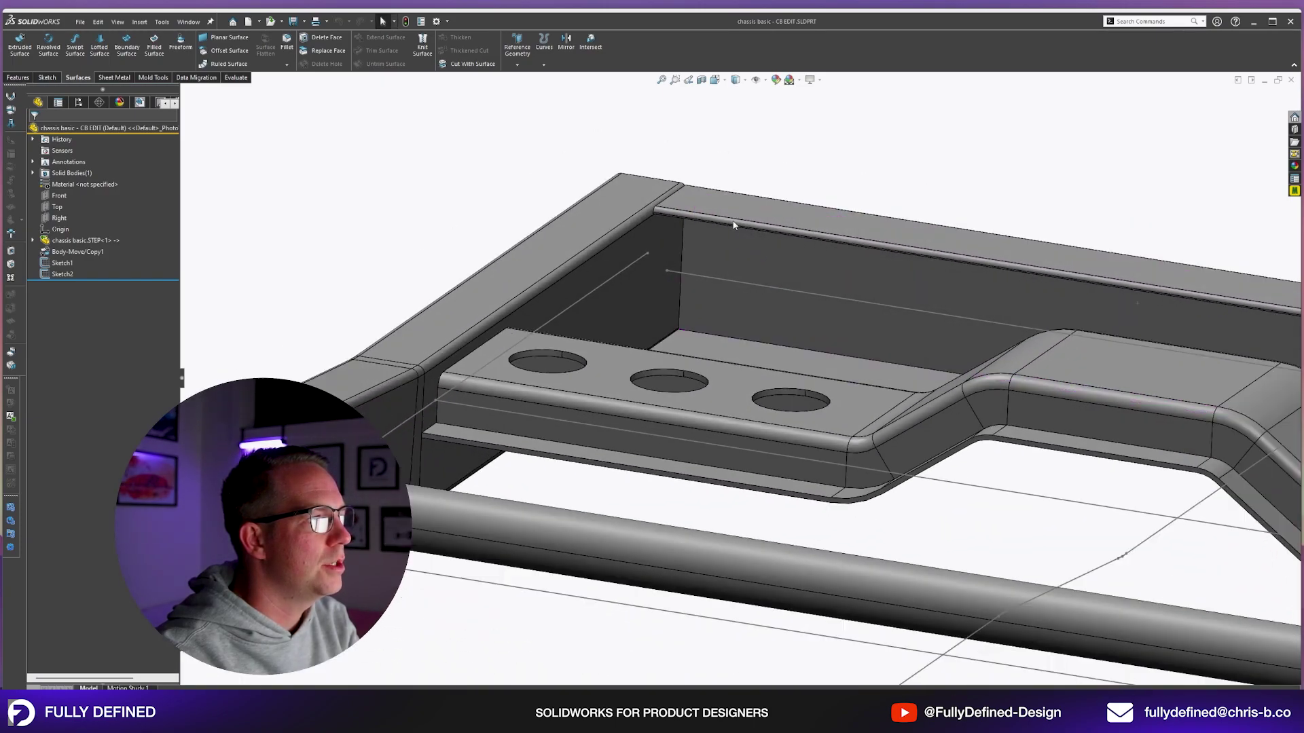
{"action": "scroll", "coordinate": [754, 438], "scroll_direction": "up", "scroll_amount": 4}
{"action": "middle_click_drag", "start_coordinate": [694, 489], "coordinate": [448, 444]}
{"action": "middle_click_drag", "start_coordinate": [995, 483], "coordinate": [1174, 311]}
{"action": "scroll", "coordinate": [1174, 311], "scroll_direction": "down", "scroll_amount": 3}
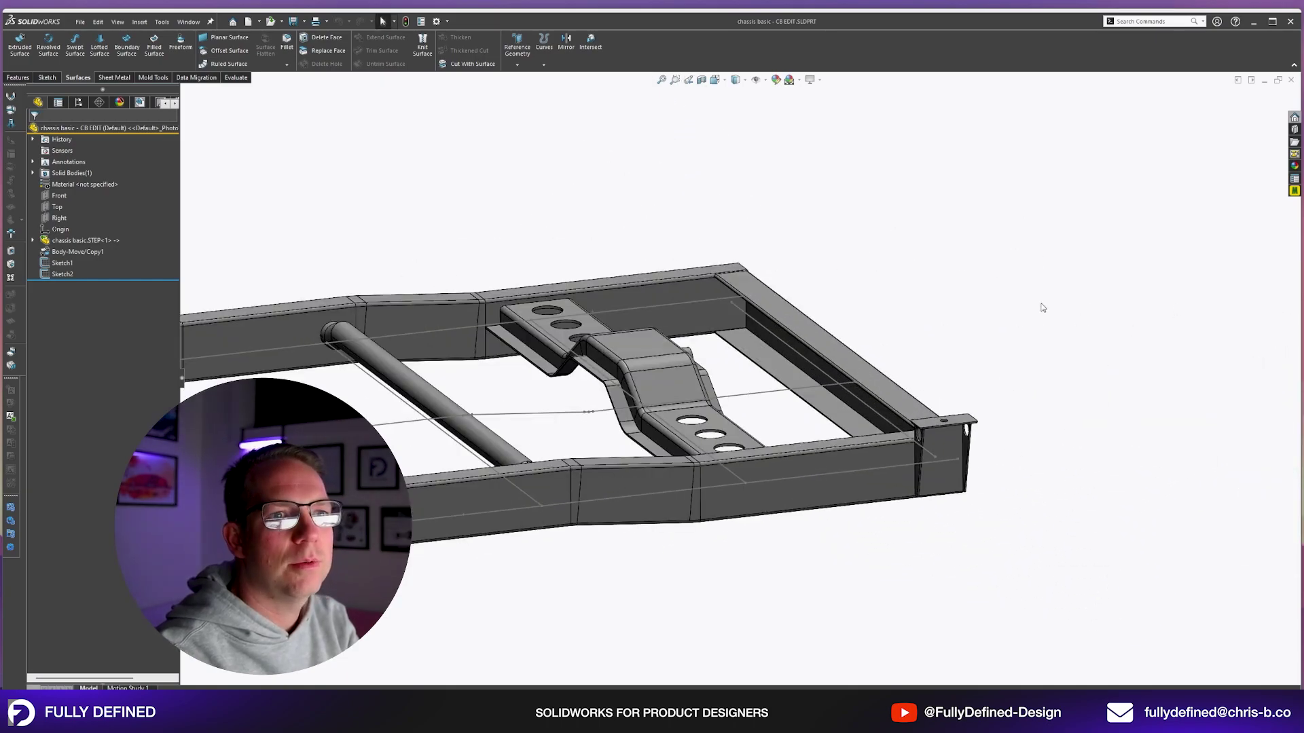
{"action": "scroll", "coordinate": [686, 440], "scroll_direction": "up", "scroll_amount": 4}
{"action": "middle_click_drag", "start_coordinate": [686, 439], "coordinate": [781, 424]}
{"action": "scroll", "coordinate": [541, 238], "scroll_direction": "down", "scroll_amount": 5}
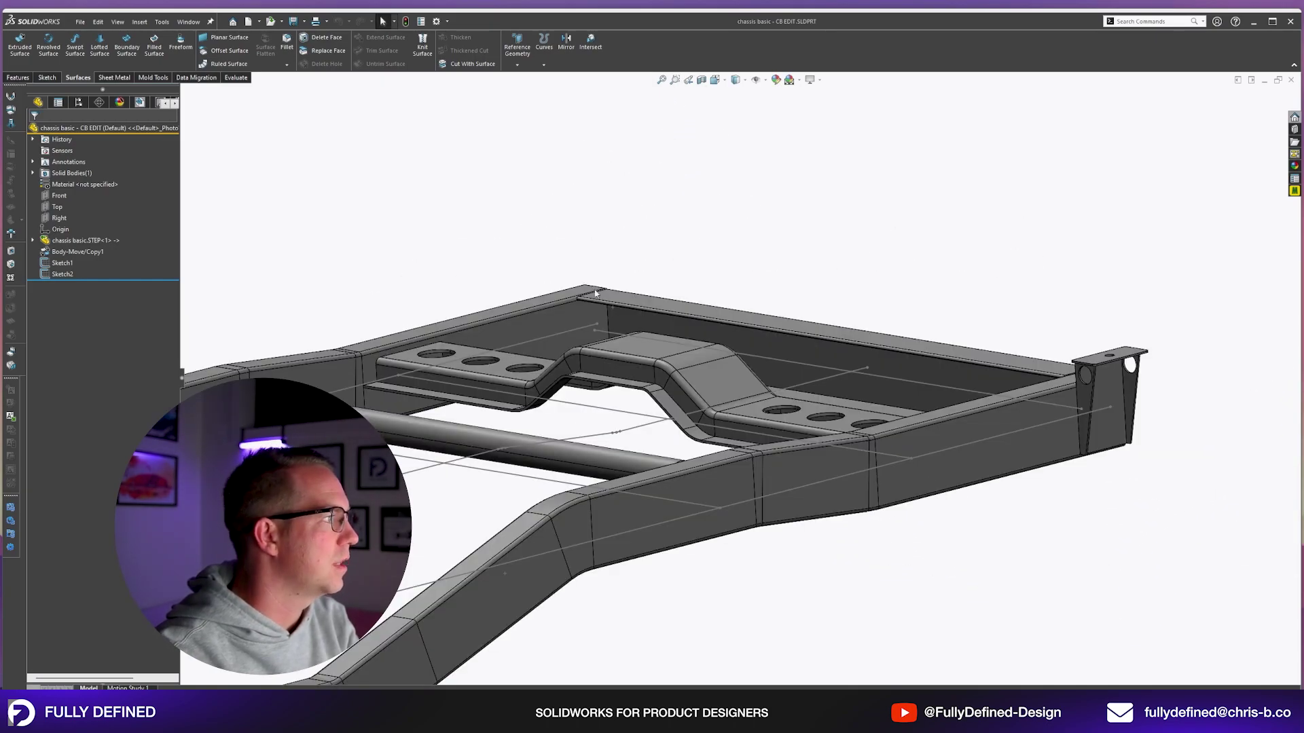
- Examine the front side rails with their open ends and bends, alongside the centreline path sketch between them
{"action": "scroll", "coordinate": [914, 548], "scroll_direction": "up", "scroll_amount": 5}
{"action": "scroll", "coordinate": [633, 501], "scroll_direction": "down", "scroll_amount": 3}
{"action": "middle_click_drag", "start_coordinate": [632, 502], "coordinate": [777, 445]}
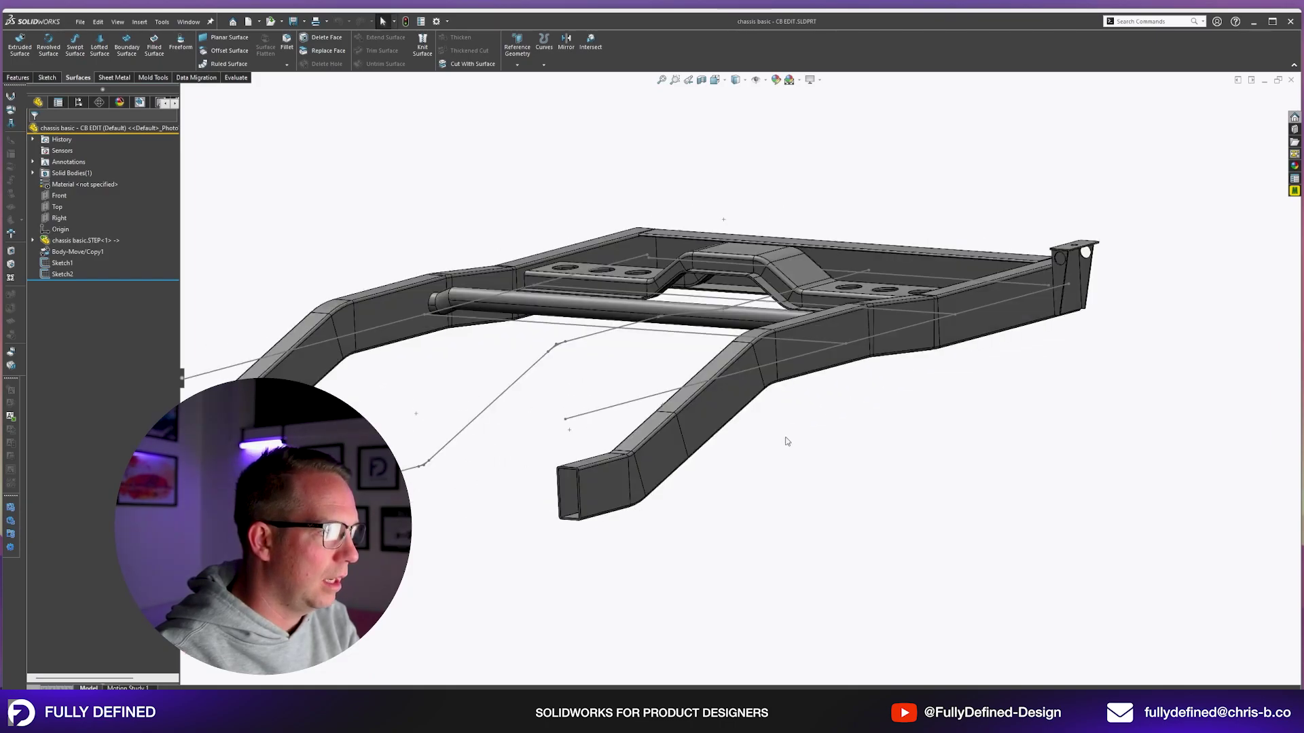
{"action": "scroll", "coordinate": [777, 445], "scroll_direction": "down", "scroll_amount": 3}
{"action": "scroll", "coordinate": [829, 378], "scroll_direction": "up", "scroll_amount": 5}
{"action": "middle_click_drag", "start_coordinate": [829, 378], "coordinate": [892, 461]}
{"action": "scroll", "coordinate": [521, 377], "scroll_direction": "down", "scroll_amount": 3}
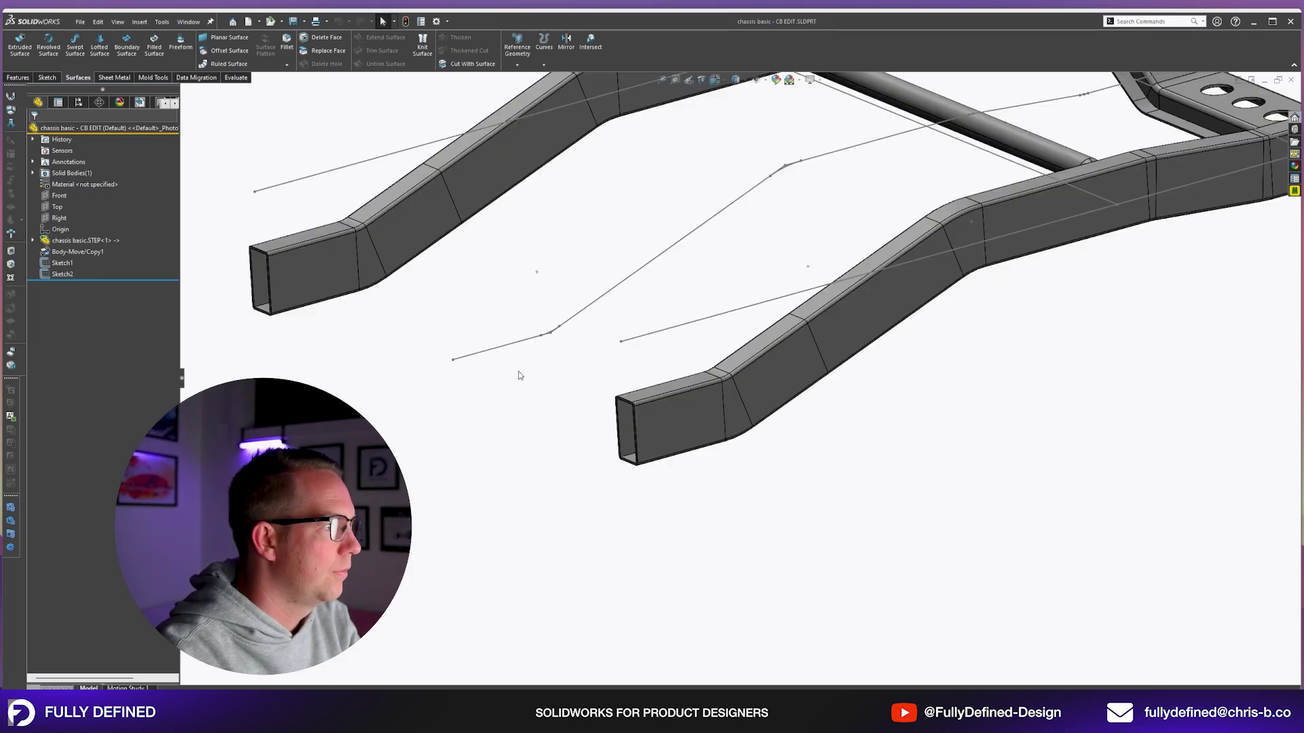
{"action": "scroll", "coordinate": [663, 382], "scroll_direction": "up", "scroll_amount": 5}
{"action": "scroll", "coordinate": [675, 345], "scroll_direction": "down", "scroll_amount": 6}
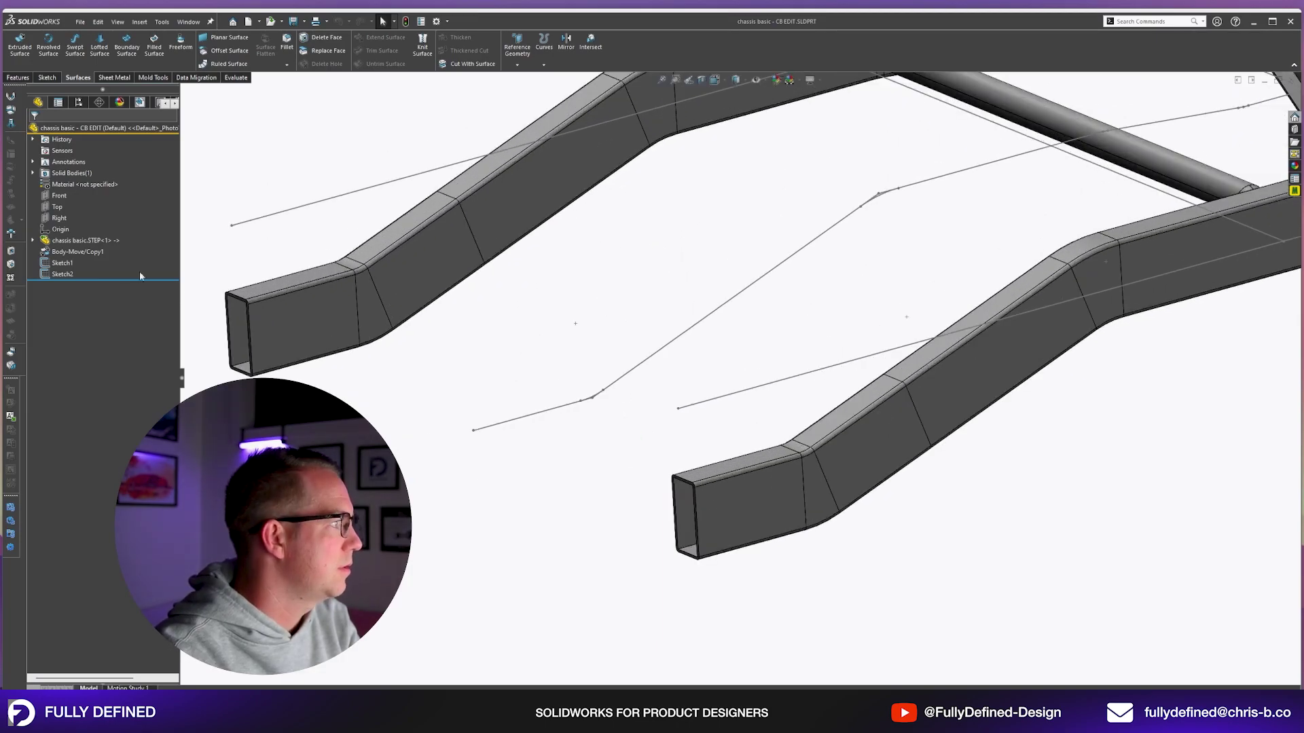
- Edit the side-rail path sketch, Sketch2, and trim the leftover corner lines outside the rounded bends
{"action": "left_click", "coordinate": [67, 275]}
{"action": "left_click", "coordinate": [80, 241]}
{"action": "scroll", "coordinate": [581, 391], "scroll_direction": "down", "scroll_amount": 10}
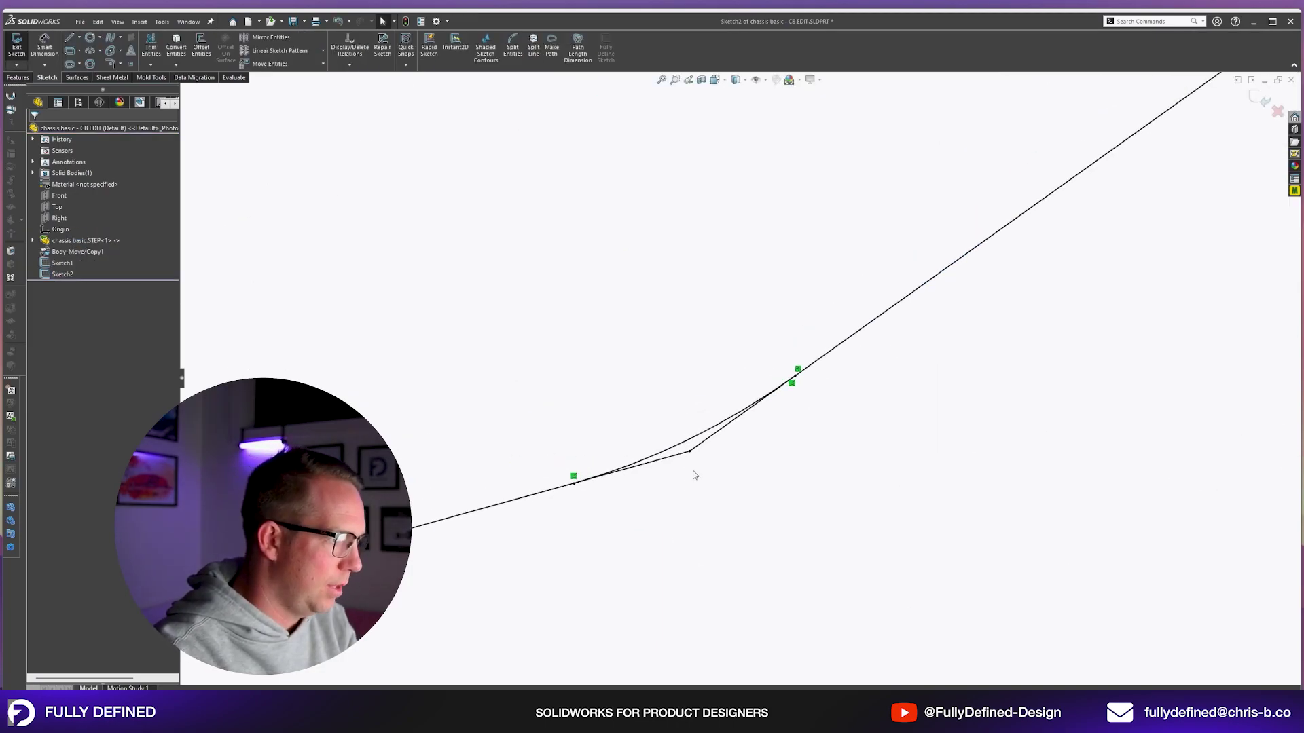
{"action": "key", "text": "t"}
{"action": "left_click_drag", "start_coordinate": [678, 468], "coordinate": [693, 447]}
{"action": "scroll", "coordinate": [1089, 212], "scroll_direction": "up", "scroll_amount": 10}
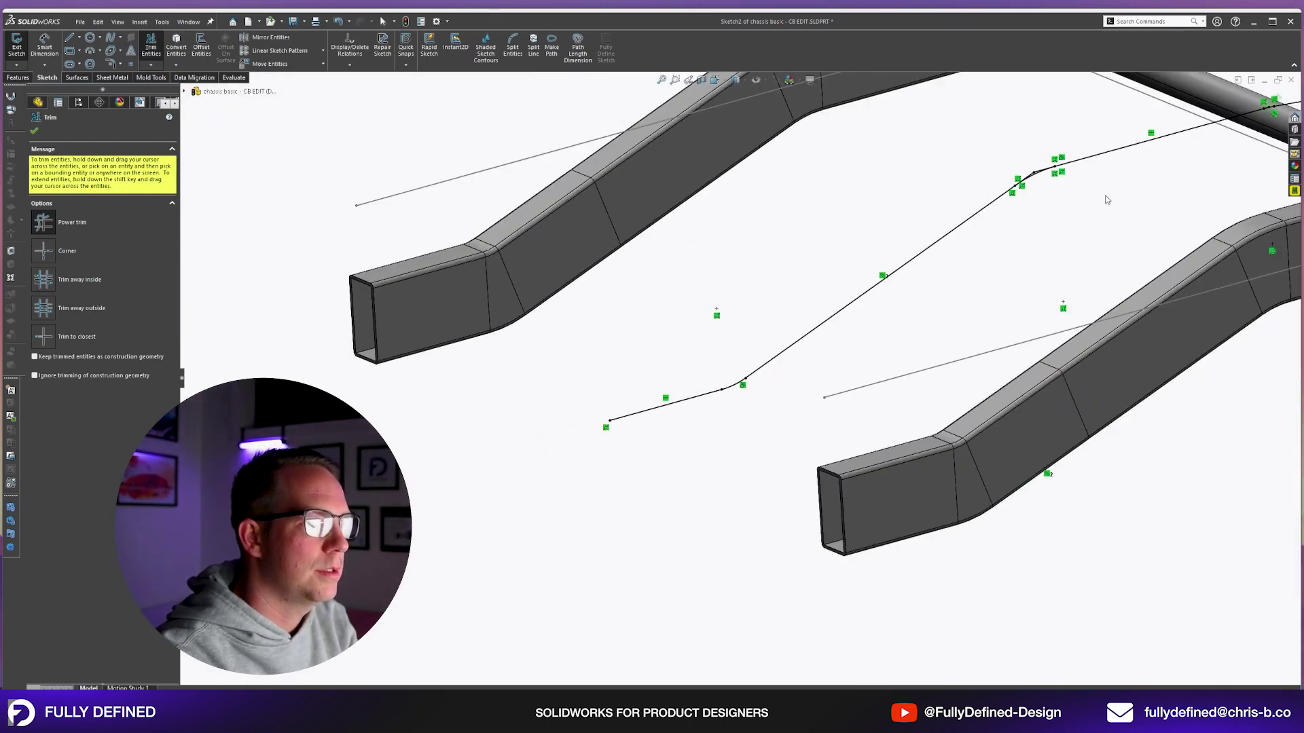
{"action": "scroll", "coordinate": [1106, 197], "scroll_direction": "down", "scroll_amount": 8}
{"action": "scroll", "coordinate": [1176, 295], "scroll_direction": "up", "scroll_amount": 12}
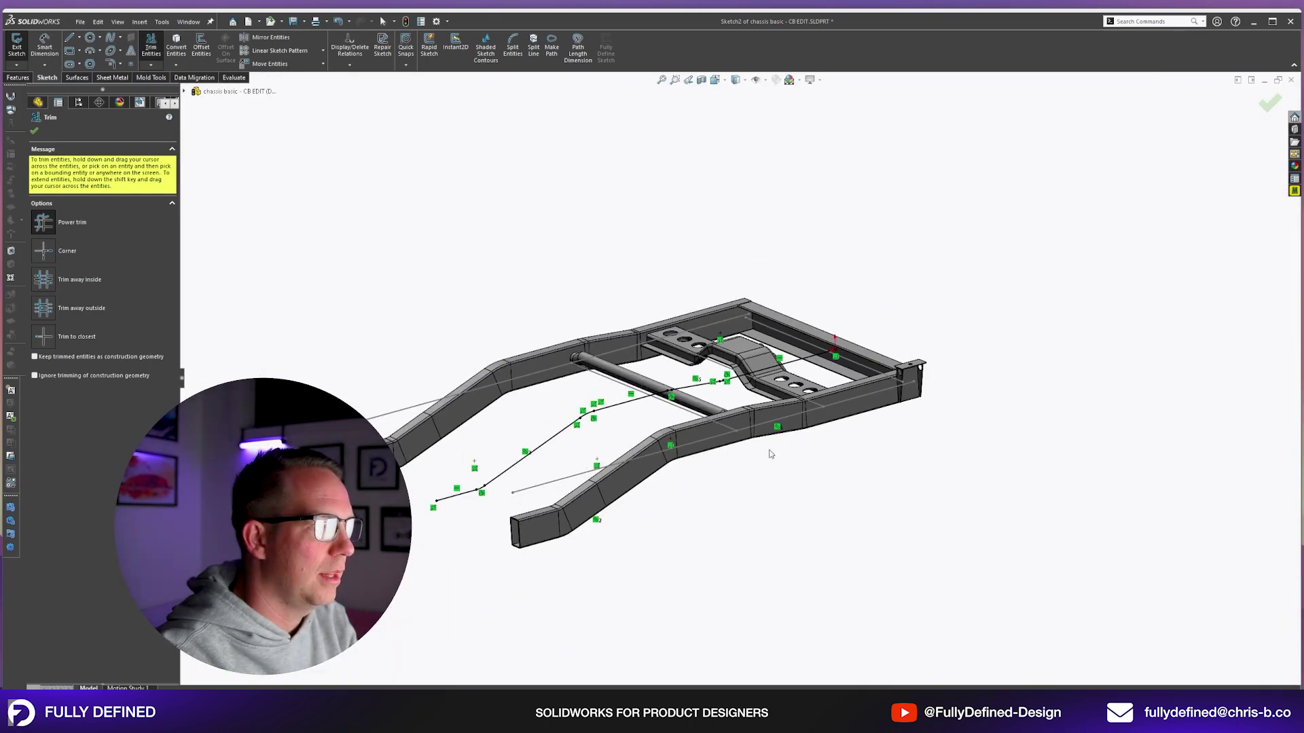
{"action": "key", "text": "Escape"}
- Start a sketch on the near side rail's open end face and convert its outer edges into a closed rectangular profile
{"action": "scroll", "coordinate": [570, 468], "scroll_direction": "down", "scroll_amount": 6}
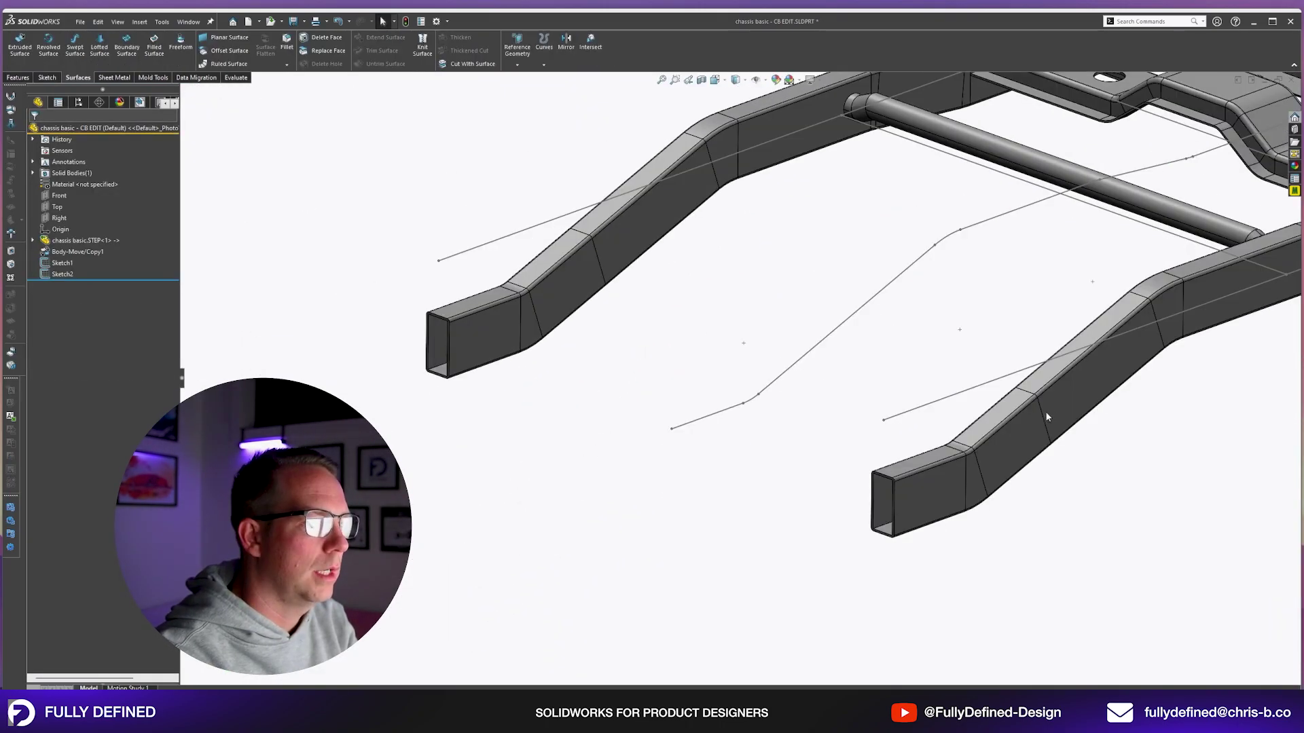
{"action": "scroll", "coordinate": [1048, 411], "scroll_direction": "up", "scroll_amount": 7}
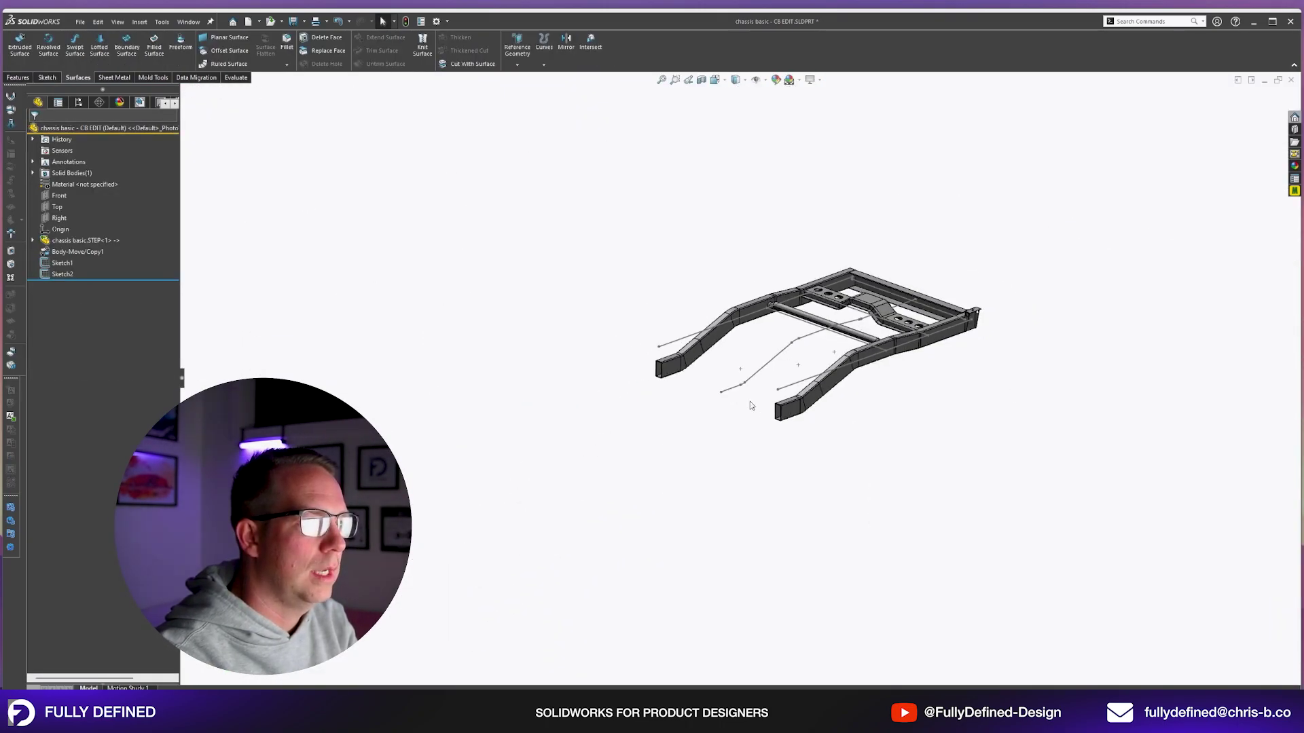
{"action": "scroll", "coordinate": [751, 403], "scroll_direction": "down", "scroll_amount": 5}
{"action": "left_click", "coordinate": [17, 45]}
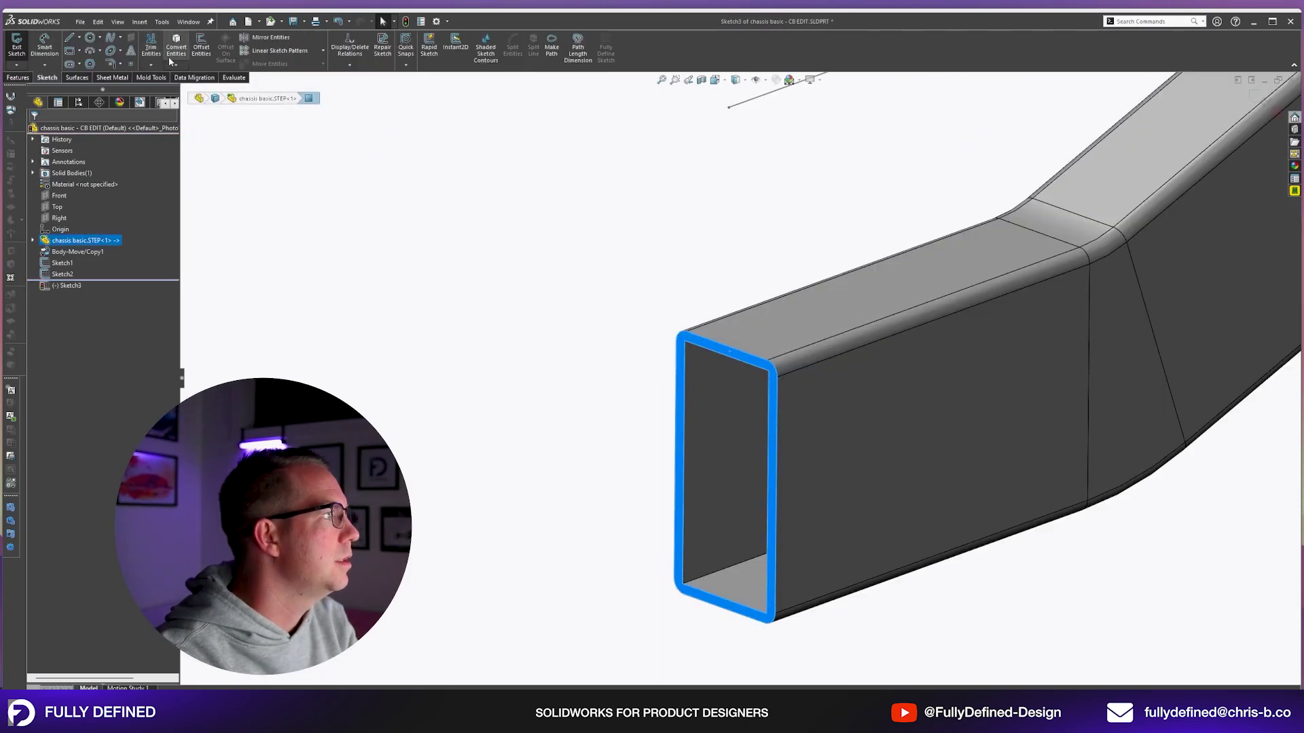
{"action": "left_click", "coordinate": [176, 46]}
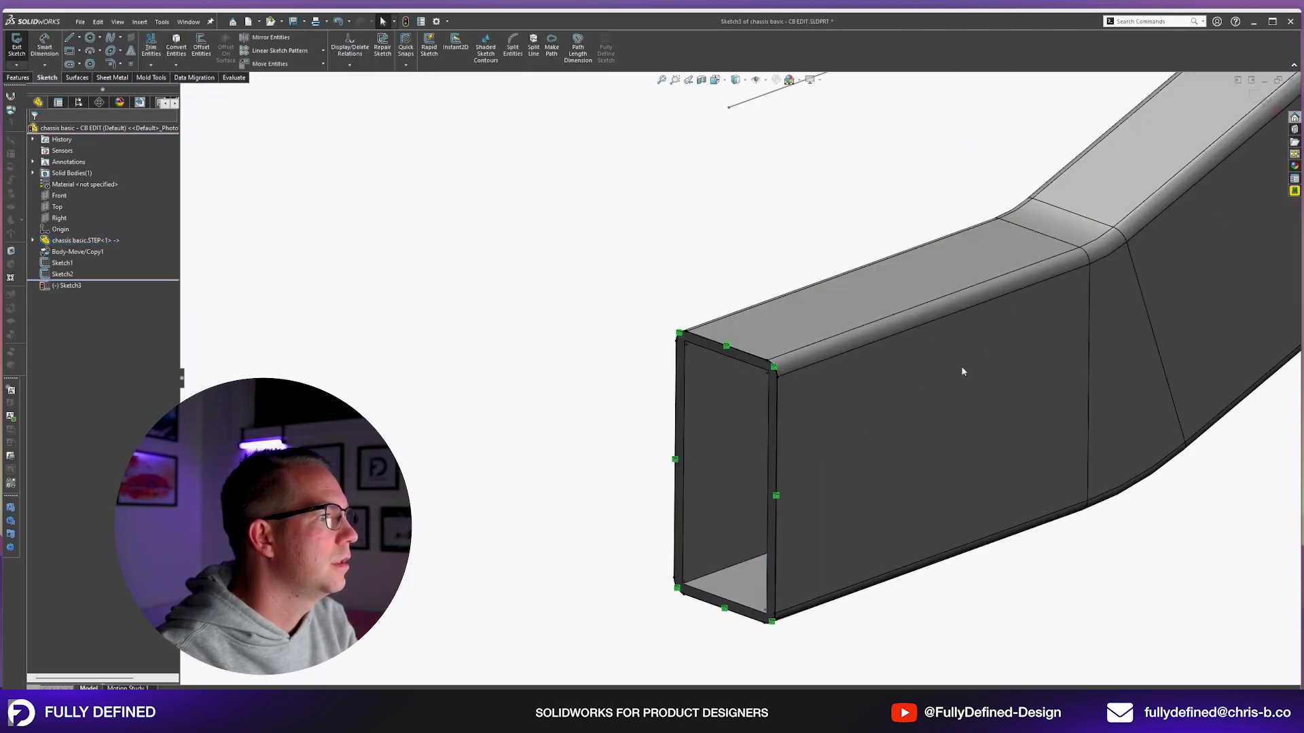
{"action": "key", "text": "f"}
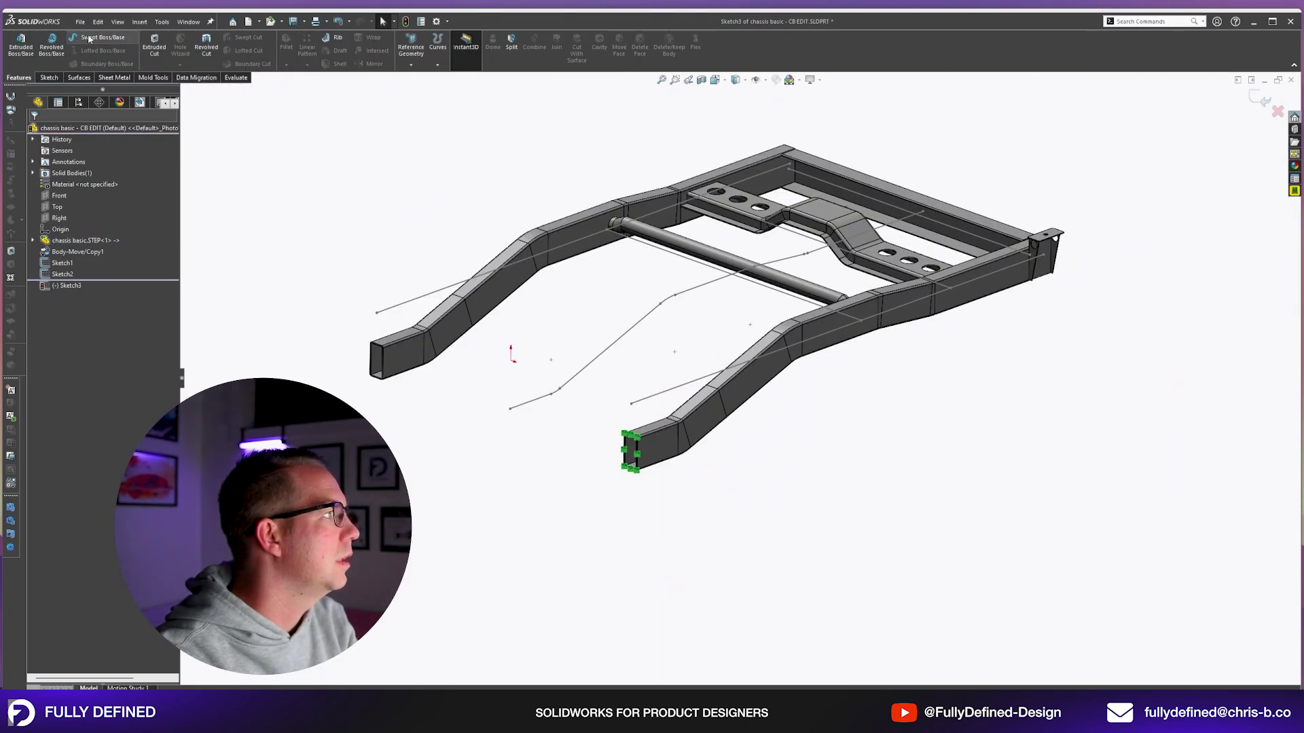
- Sweep the rectangular end profile along the Sketch2 path as a solid rail, with Merge result off
{"action": "left_click", "coordinate": [102, 37]}
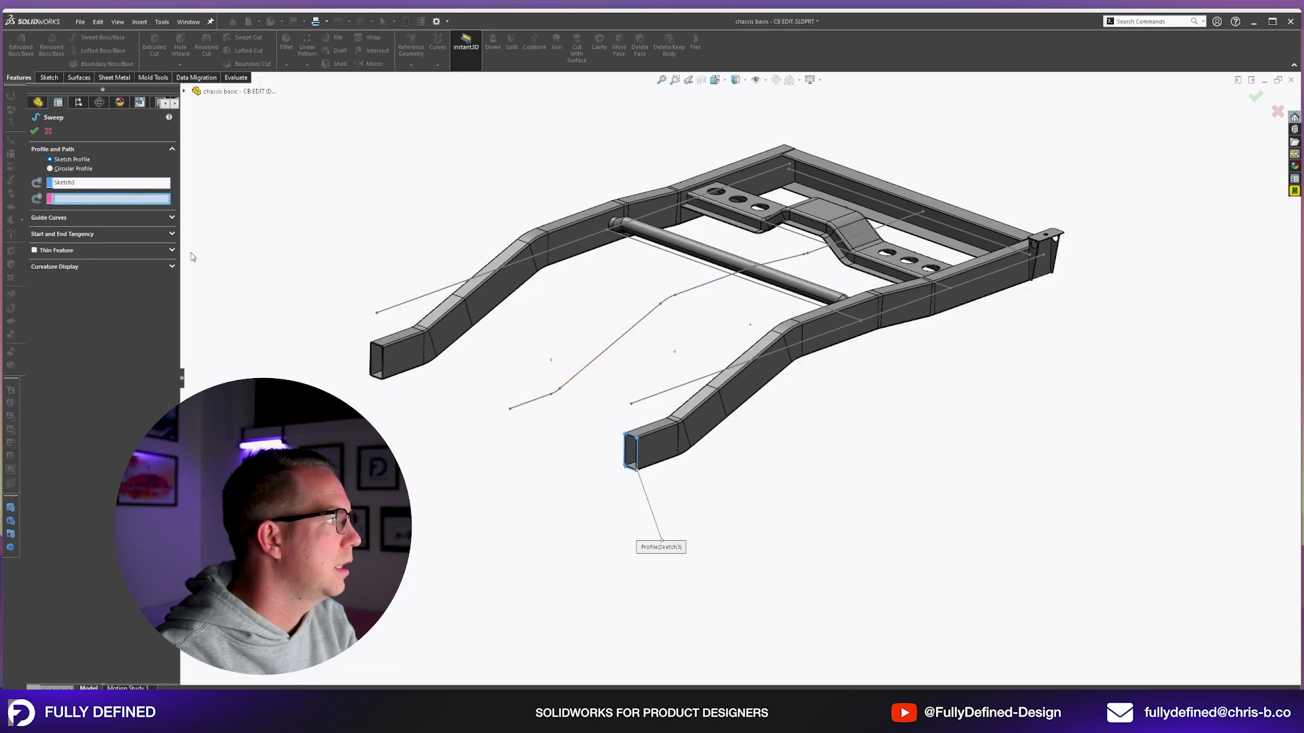
{"action": "left_click", "coordinate": [543, 400]}
{"action": "mouse_move", "coordinate": [693, 242]}
{"action": "middle_mouse_down"}
{"action": "mouse_move", "coordinate": [516, 254]}
{"action": "mouse_move", "coordinate": [686, 272]}
{"action": "middle_mouse_up"}
{"action": "scroll", "coordinate": [1045, 309], "scroll_direction": "down", "scroll_amount": 8}
{"action": "mouse_move", "coordinate": [987, 350]}
{"action": "middle_mouse_down"}
{"action": "mouse_move", "coordinate": [637, 466]}
{"action": "mouse_move", "coordinate": [632, 441]}
{"action": "mouse_move", "coordinate": [601, 428]}
{"action": "mouse_move", "coordinate": [704, 379]}
{"action": "middle_mouse_up"}
{"action": "scroll", "coordinate": [585, 404], "scroll_direction": "down", "scroll_amount": 4}
{"action": "scroll", "coordinate": [720, 378], "scroll_direction": "down", "scroll_amount": 1}
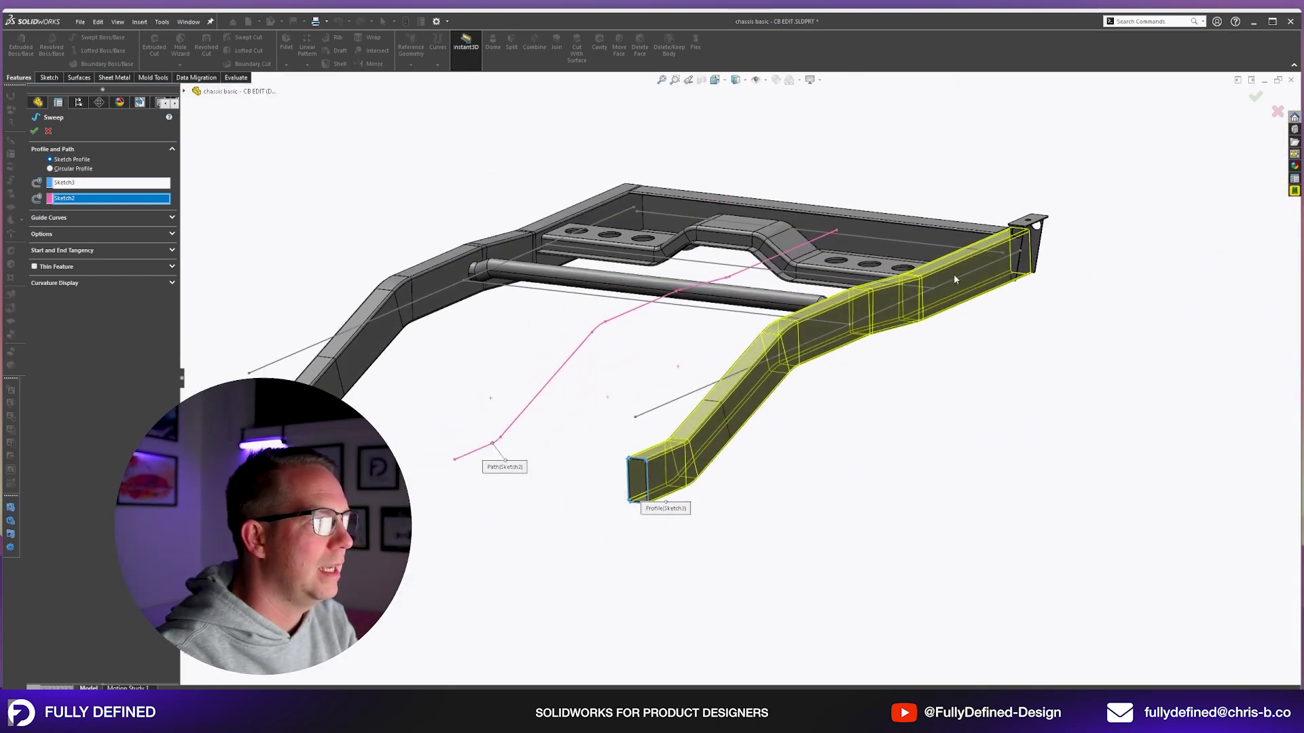
{"action": "left_click", "coordinate": [49, 235]}
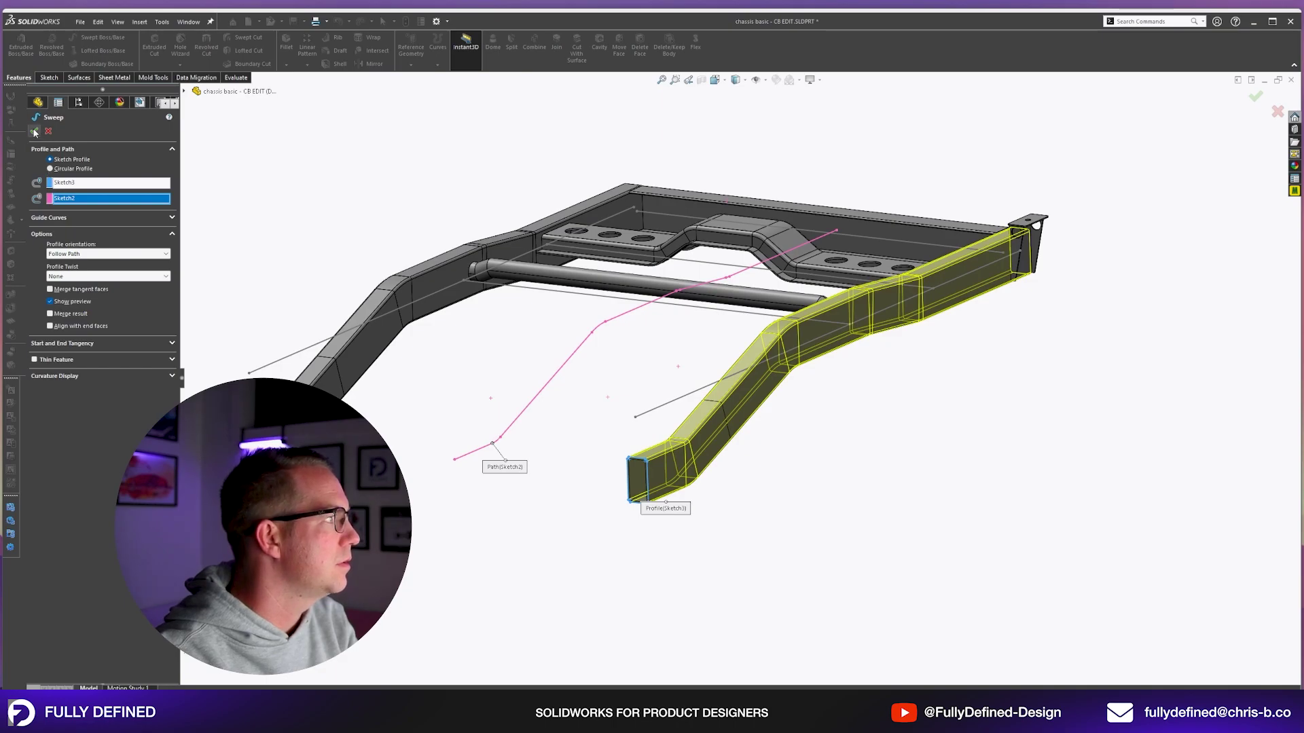
{"action": "left_click", "coordinate": [35, 132]}
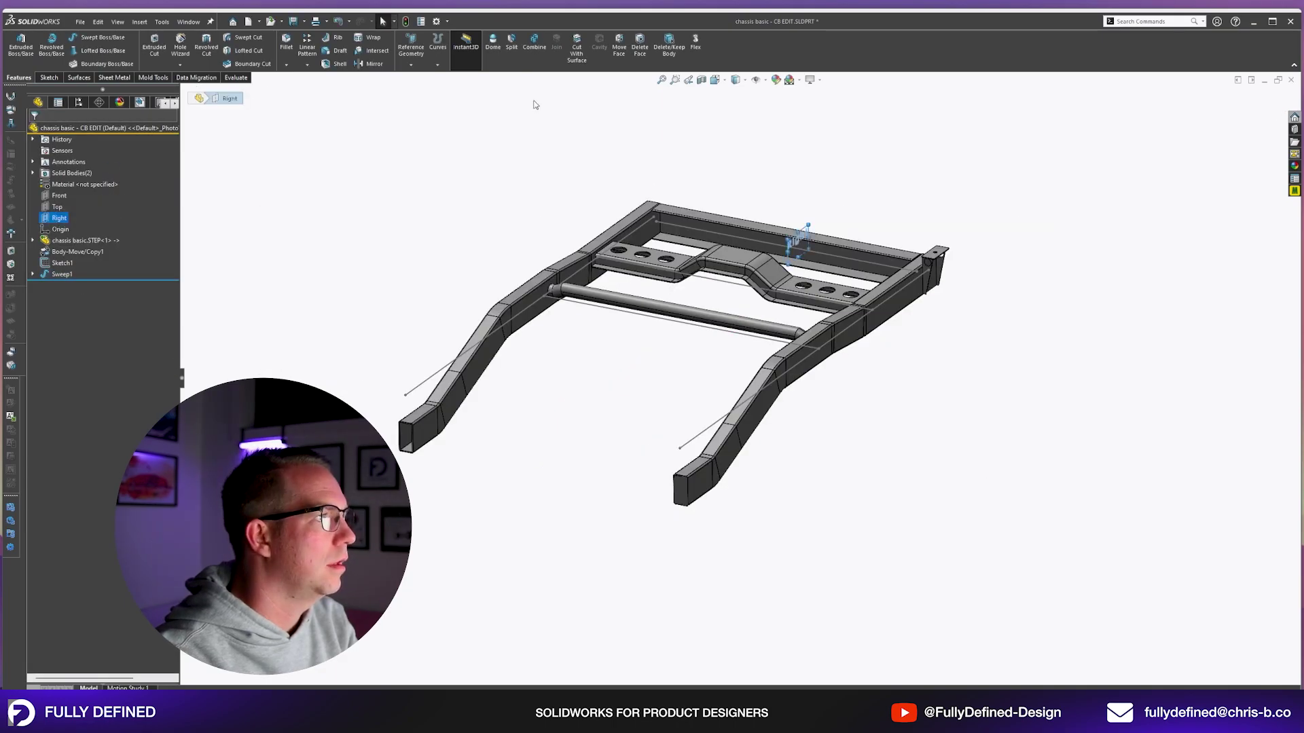
{"action": "left_click", "coordinate": [373, 64]}
{"action": "left_click", "coordinate": [693, 486]}
{"action": "middle_click_drag", "start_coordinate": [737, 391], "coordinate": [727, 497]}
{"action": "scroll", "coordinate": [727, 498], "scroll_direction": "up", "scroll_amount": 3}
{"action": "scroll", "coordinate": [737, 210], "scroll_direction": "down", "scroll_amount": 3}
{"action": "mouse_move", "coordinate": [897, 388]}
{"action": "middle_mouse_down"}
{"action": "mouse_move", "coordinate": [884, 301]}
{"action": "mouse_move", "coordinate": [901, 405]}
{"action": "middle_mouse_up"}
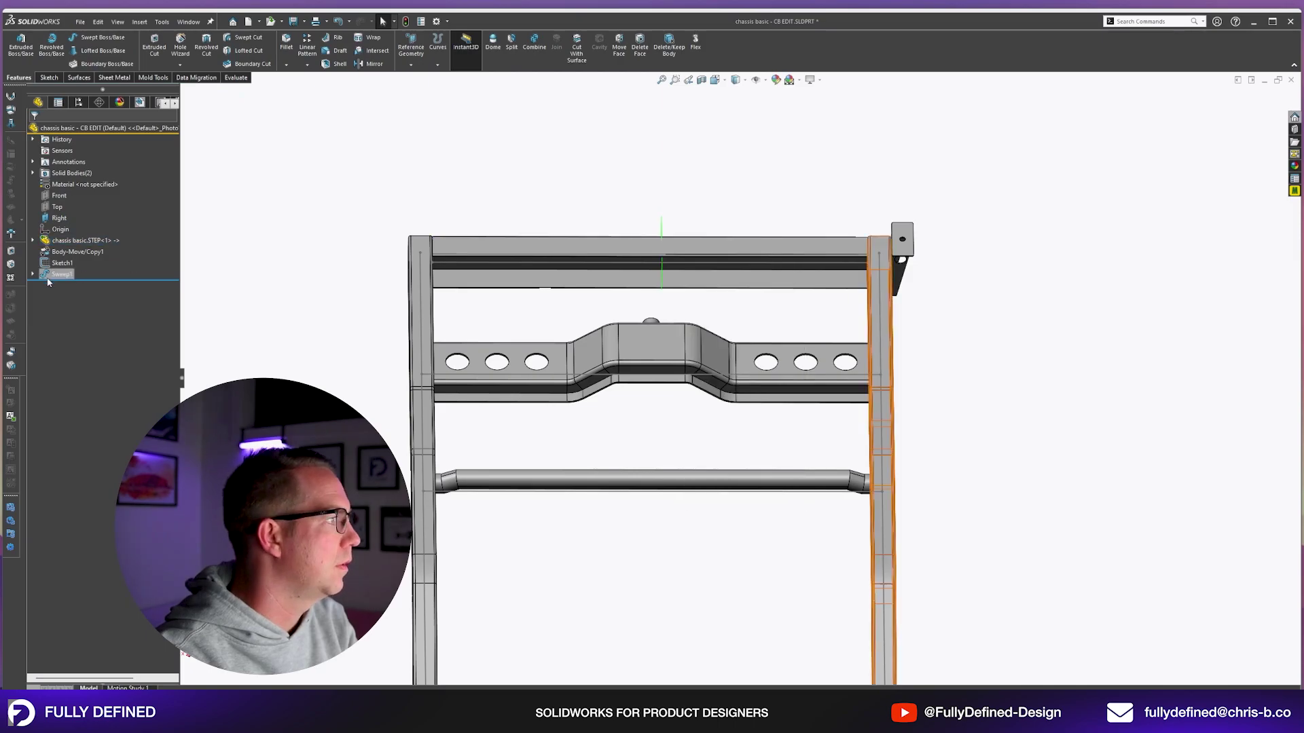
- Roll back to before Body-Move/Copy1, measure from the rear crossmember's midpoint to the Right plane, and roll forward to the end again
{"action": "left_click_drag", "start_coordinate": [103, 280], "coordinate": [102, 246]}
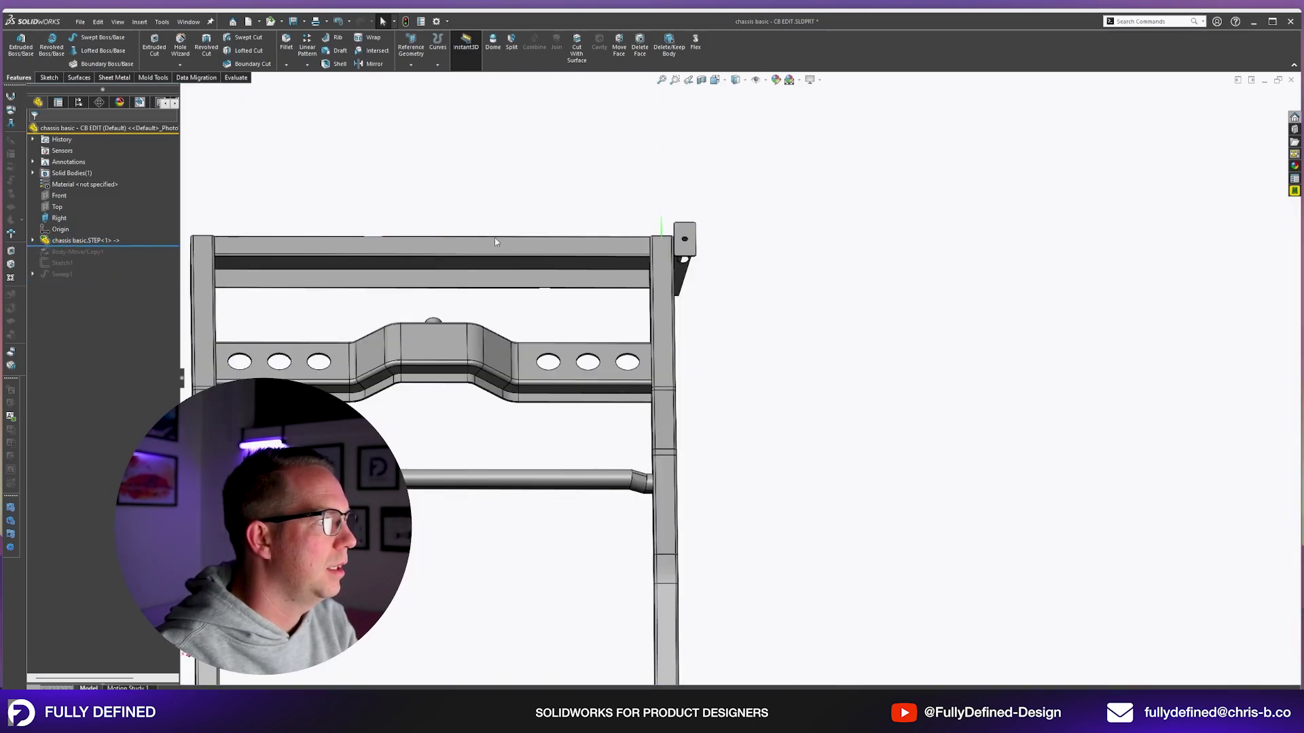
{"action": "scroll", "coordinate": [521, 275], "scroll_direction": "up", "scroll_amount": 2}
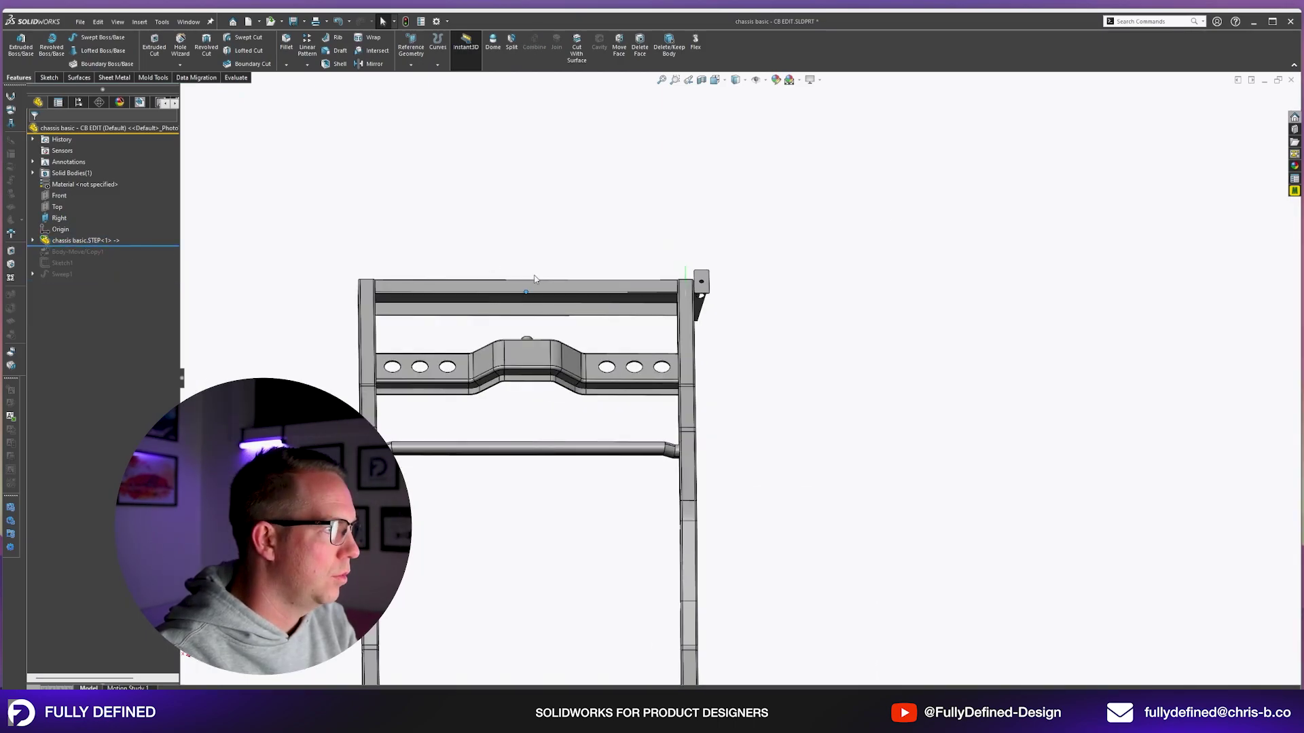
{"action": "scroll", "coordinate": [585, 285], "scroll_direction": "down", "scroll_amount": 4}
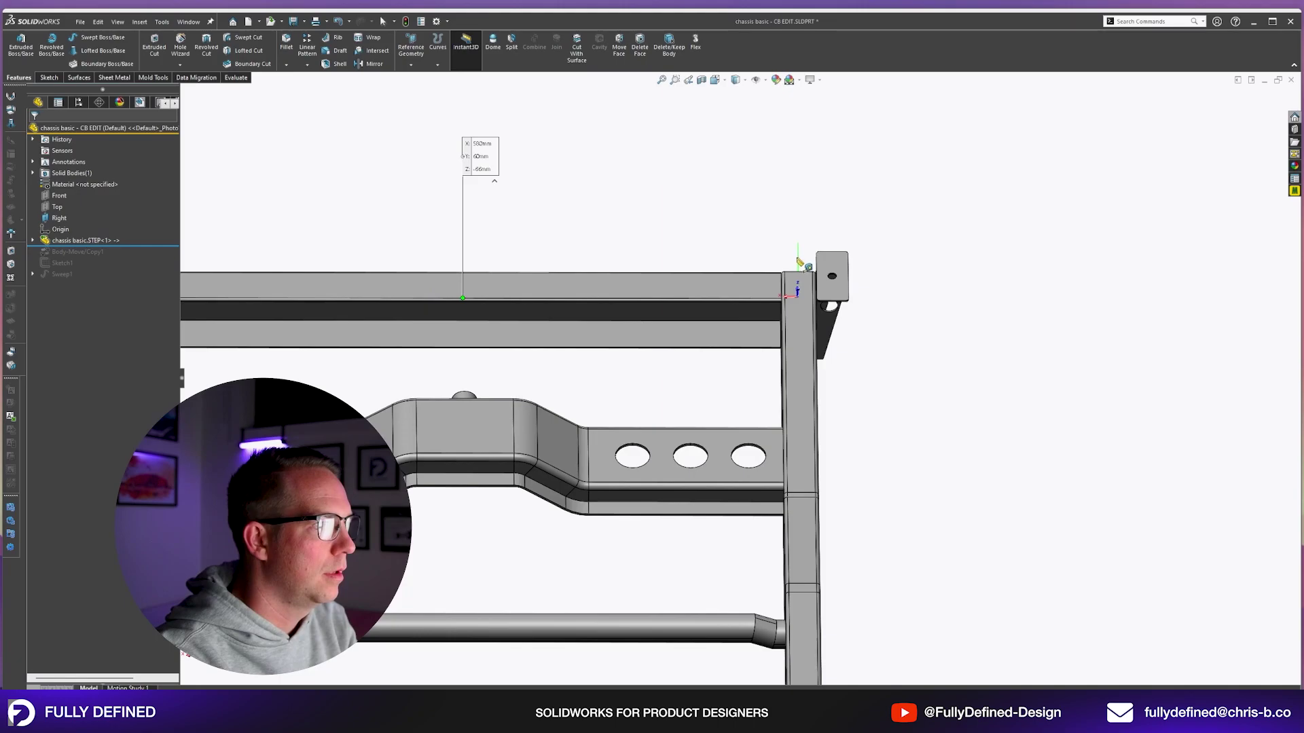
{"action": "left_click", "coordinate": [796, 230]}
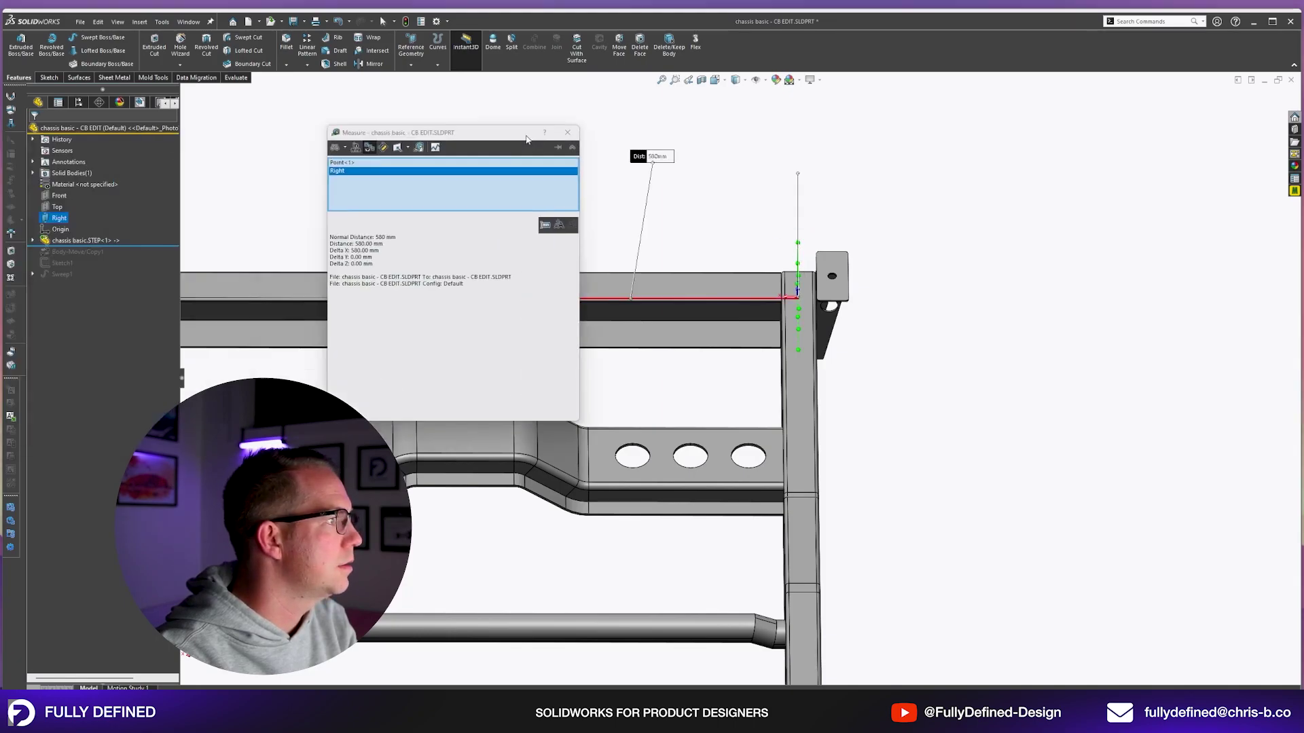
{"action": "left_click_drag", "start_coordinate": [457, 136], "coordinate": [1142, 157]}
{"action": "key", "text": "Escape"}
{"action": "left_click_drag", "start_coordinate": [49, 246], "coordinate": [49, 301]}
{"action": "scroll", "coordinate": [463, 416], "scroll_direction": "up", "scroll_amount": 2}
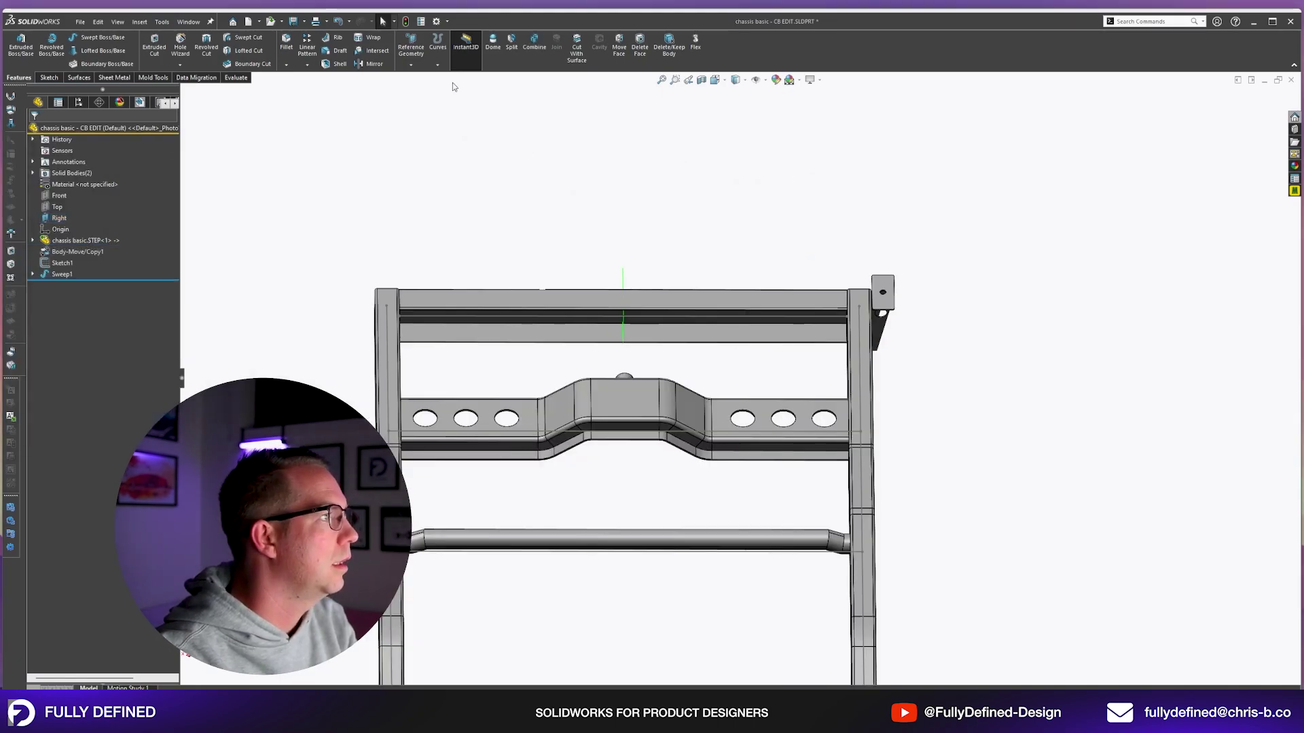
- Mirror the swept solid rail body about the Right plane to the opposite side, with Merge solids off
{"action": "left_click", "coordinate": [374, 63]}
{"action": "middle_click_drag", "start_coordinate": [516, 441], "coordinate": [780, 516]}
{"action": "left_click", "coordinate": [808, 559]}
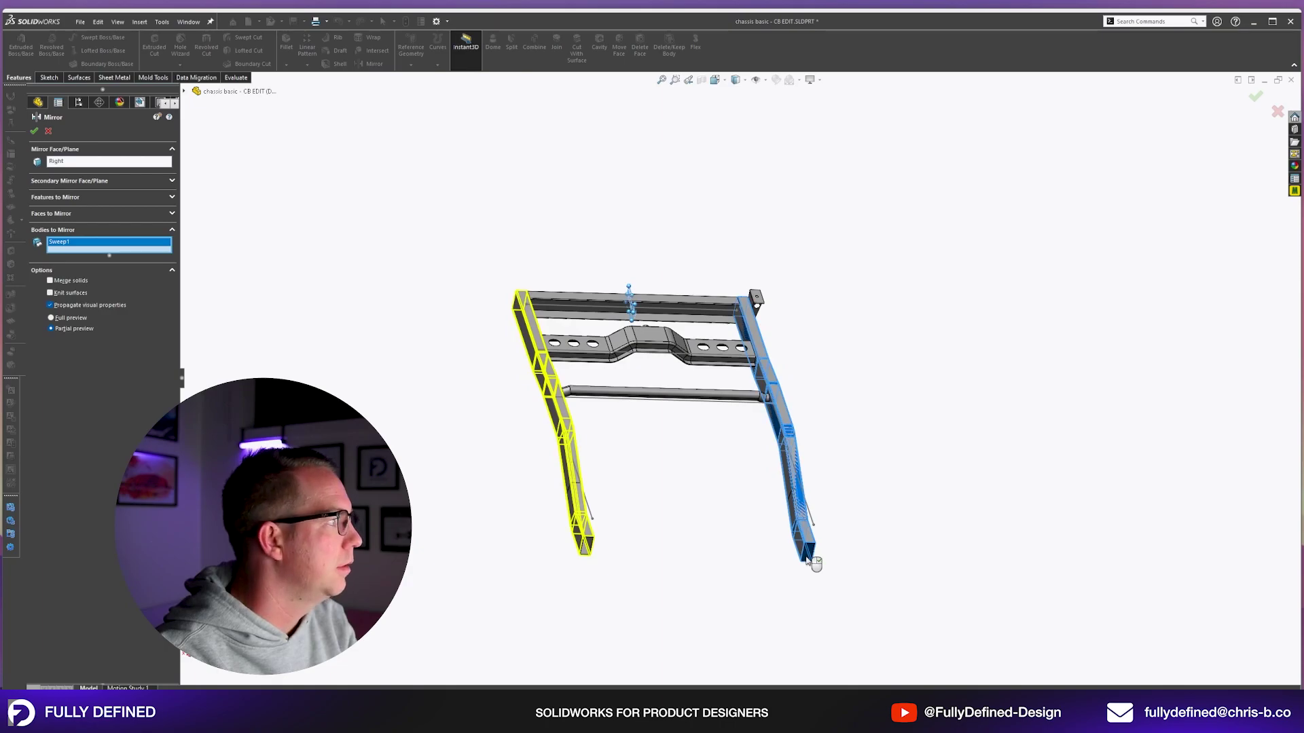
{"action": "right_click", "coordinate": [670, 574]}
{"action": "middle_click_drag", "start_coordinate": [672, 405], "coordinate": [822, 478]}
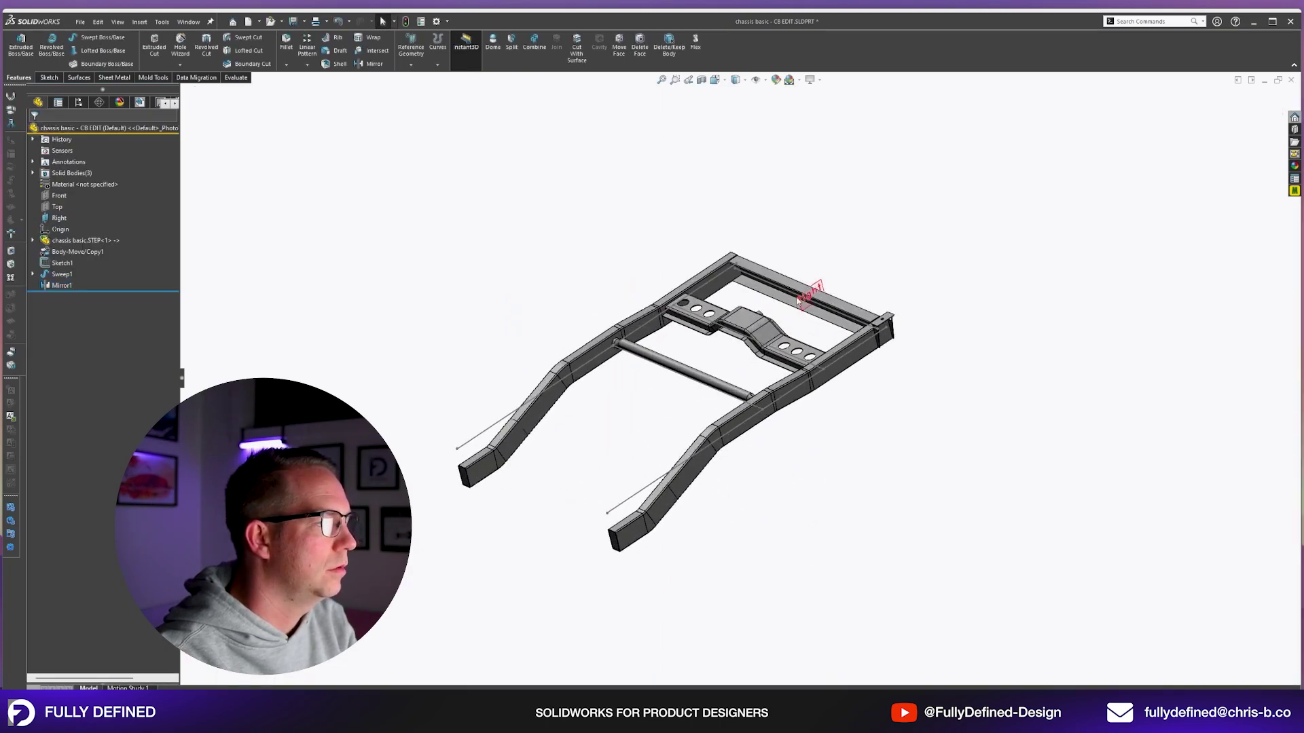
- Sketch the rear crossmember's closed outer profile from its section at the Right plane and extrude it as a separate solid body
{"action": "scroll", "coordinate": [797, 304], "scroll_direction": "down", "scroll_amount": 5}
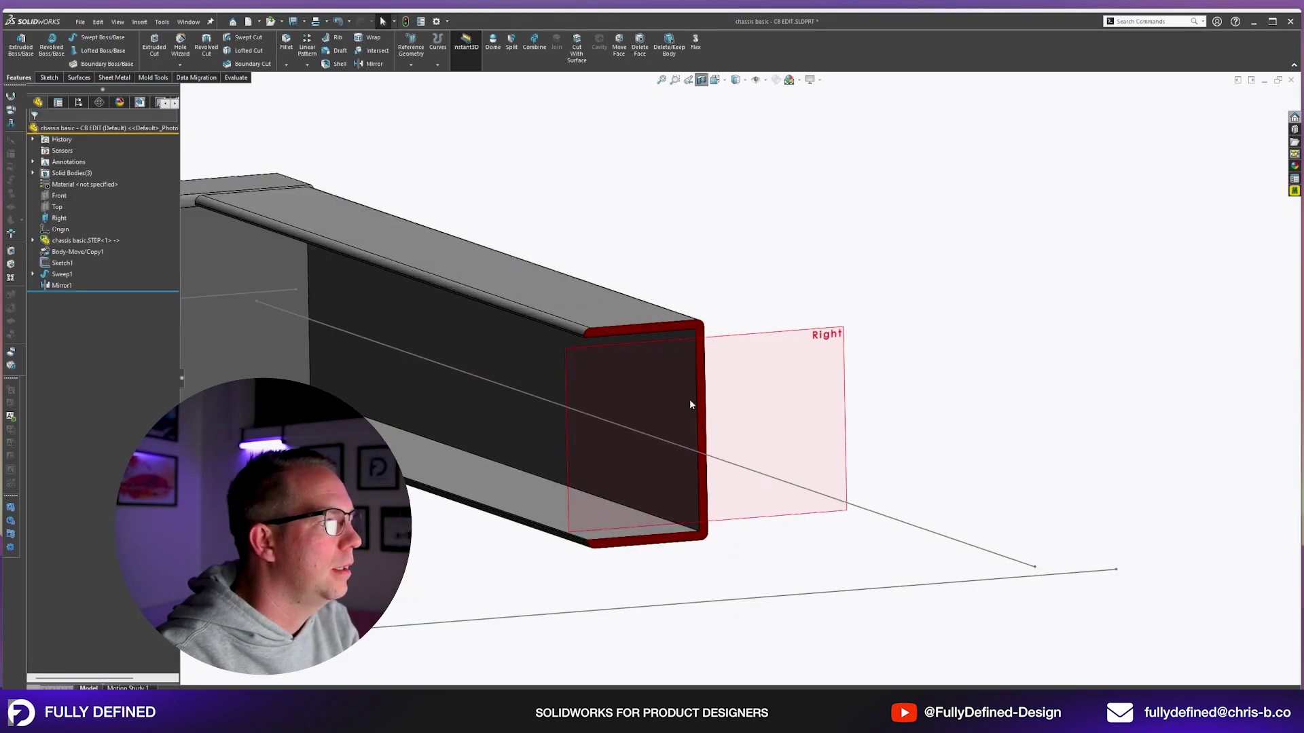
{"action": "scroll", "coordinate": [690, 400], "scroll_direction": "down", "scroll_amount": 6}
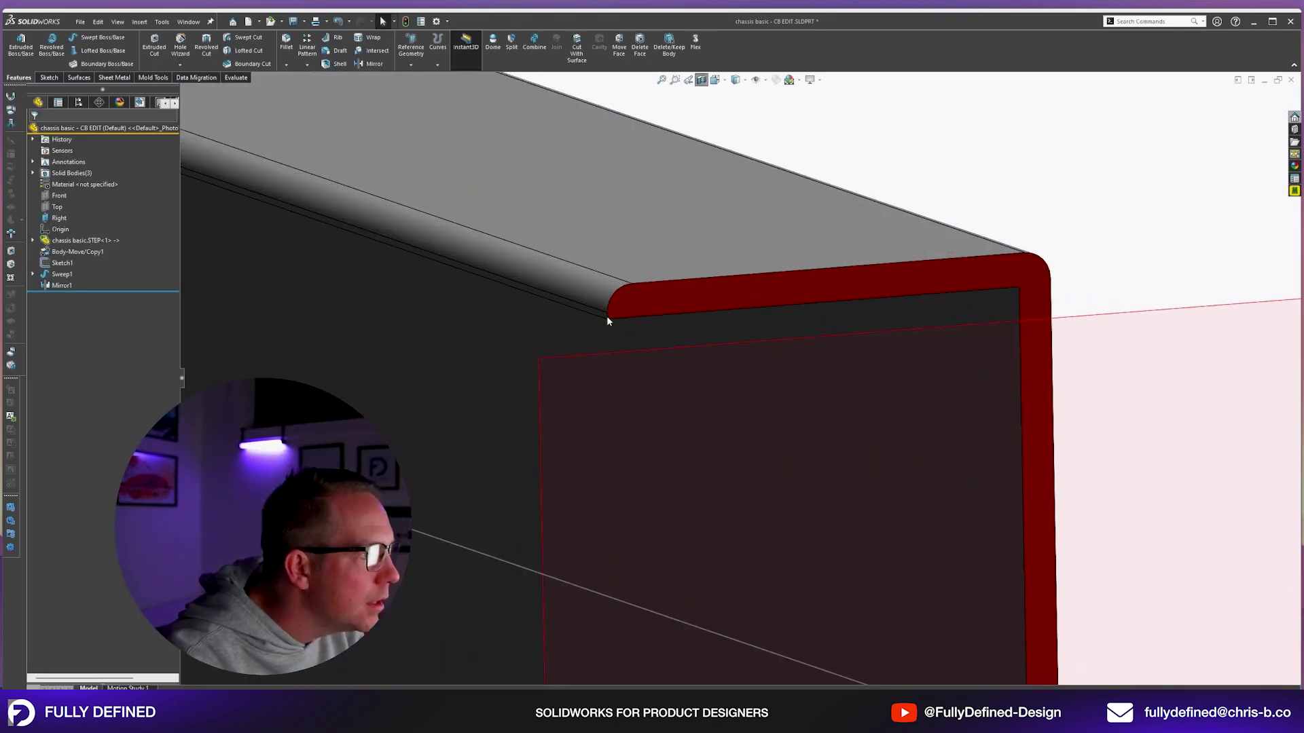
{"action": "scroll", "coordinate": [607, 317], "scroll_direction": "up", "scroll_amount": 7}
{"action": "scroll", "coordinate": [856, 528], "scroll_direction": "down", "scroll_amount": 2}
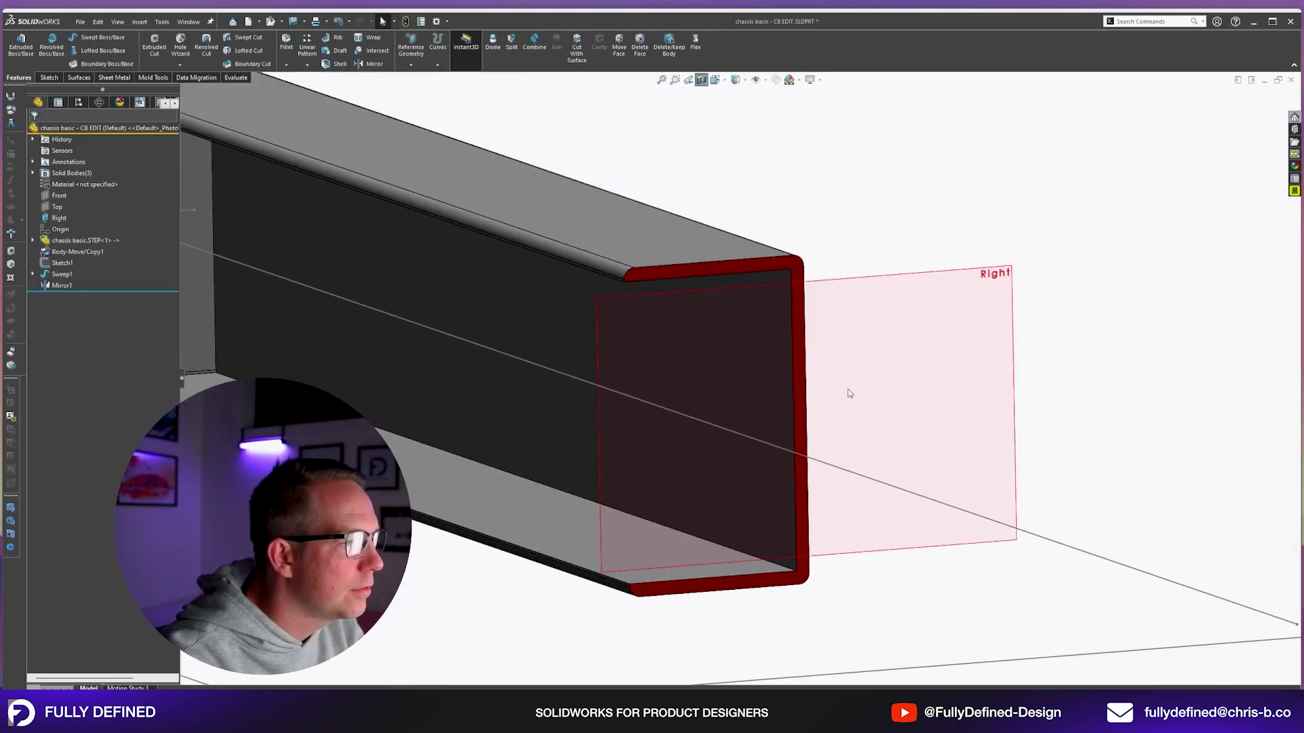
{"action": "left_click", "coordinate": [796, 266]}
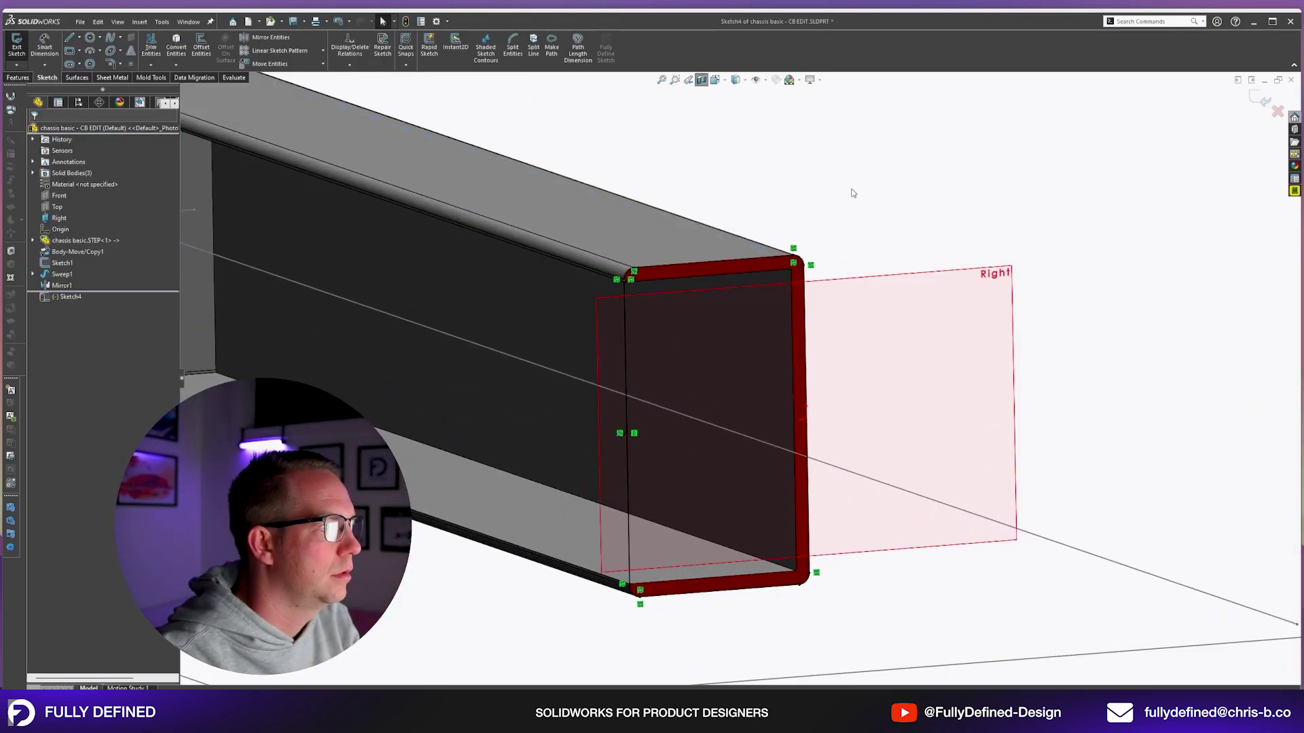
{"action": "scroll", "coordinate": [782, 340], "scroll_direction": "up", "scroll_amount": 7}
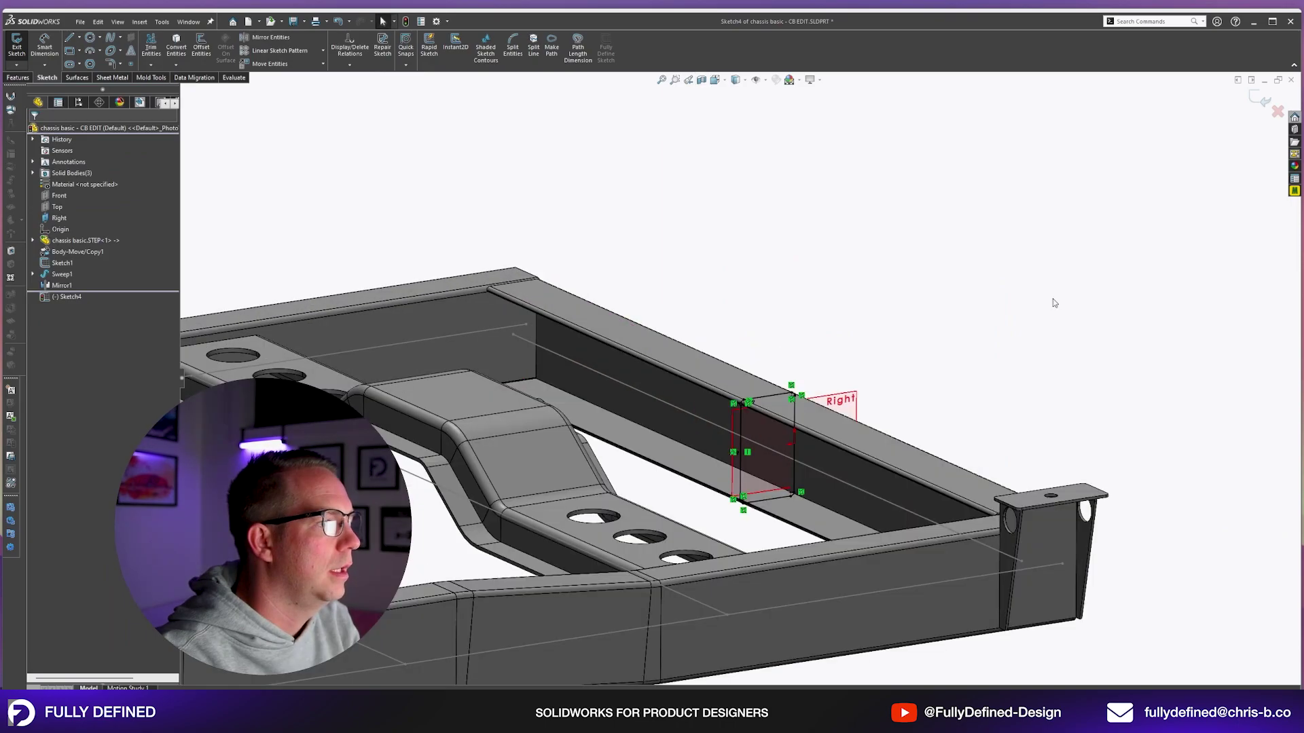
{"action": "middle_click_drag", "start_coordinate": [836, 289], "coordinate": [837, 313]}
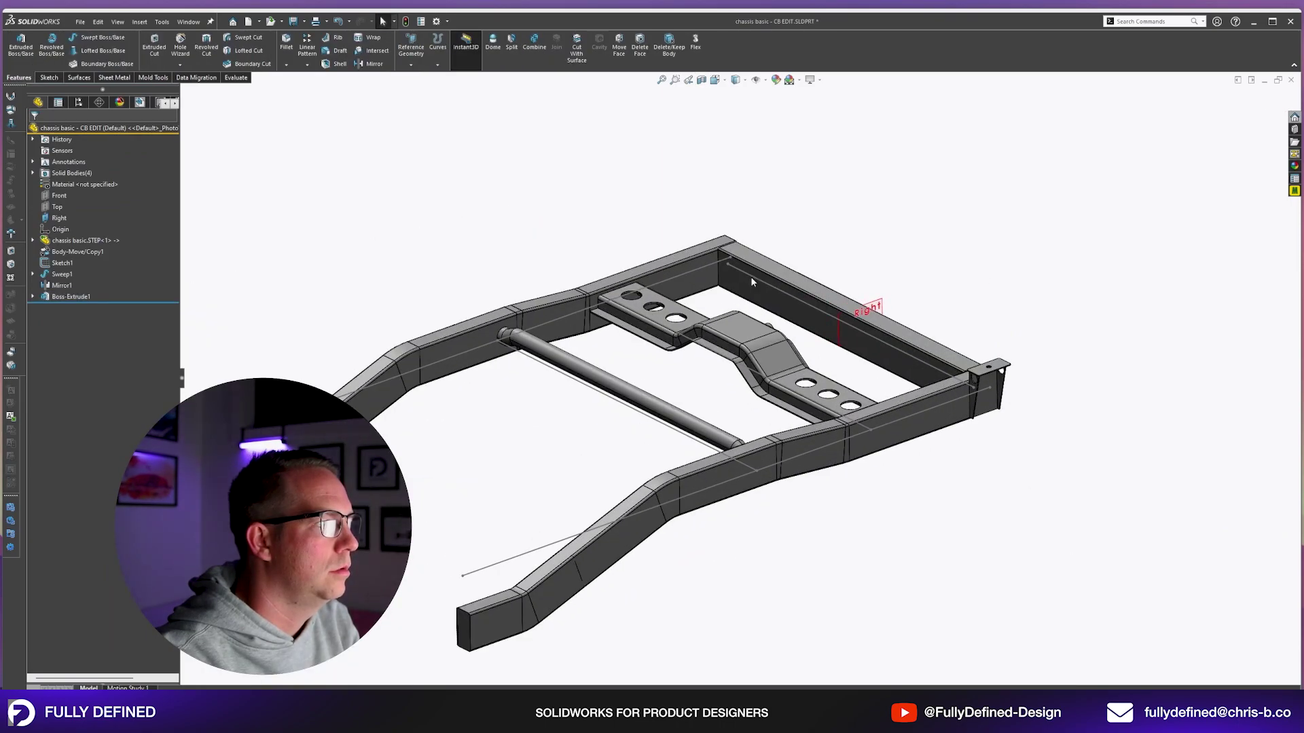
- Create a reference plane from the Front plane at the tubular crossmember
{"action": "scroll", "coordinate": [752, 282], "scroll_direction": "down", "scroll_amount": 10}
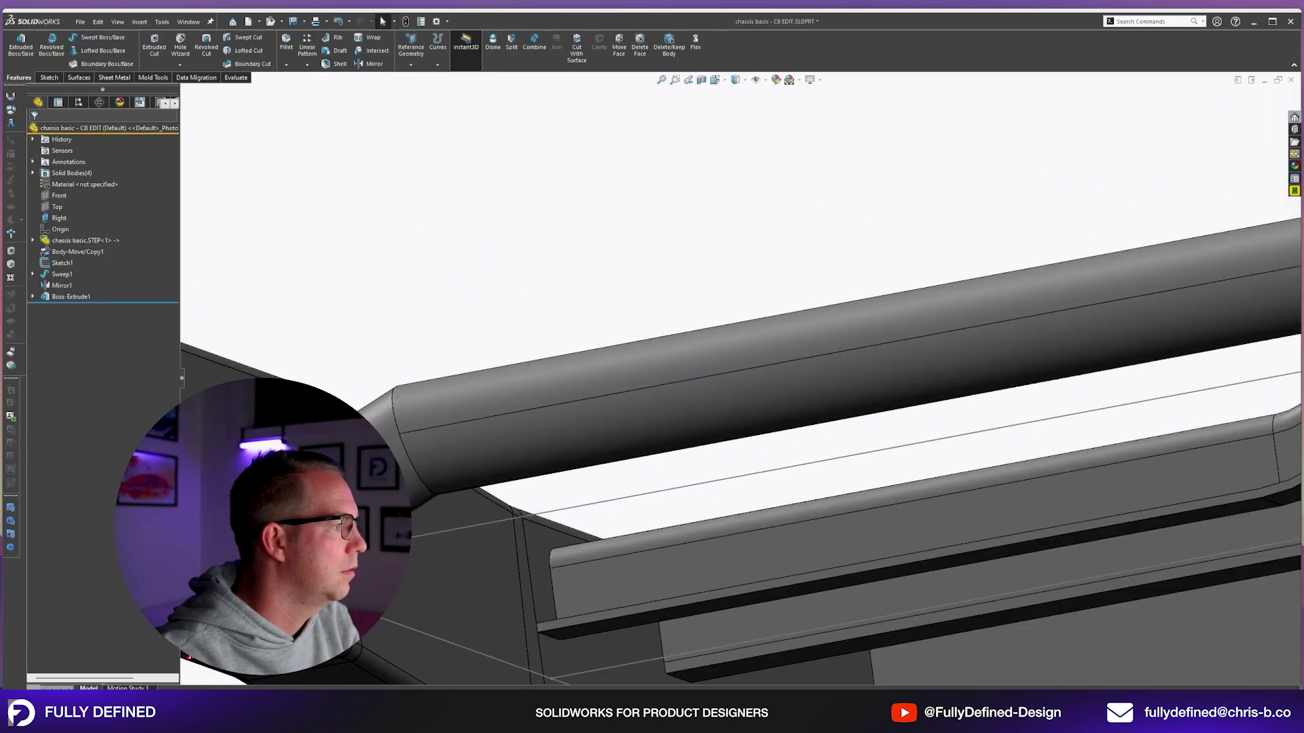
{"action": "scroll", "coordinate": [302, 533], "scroll_direction": "down", "scroll_amount": 1}
{"action": "left_click", "coordinate": [389, 432]}
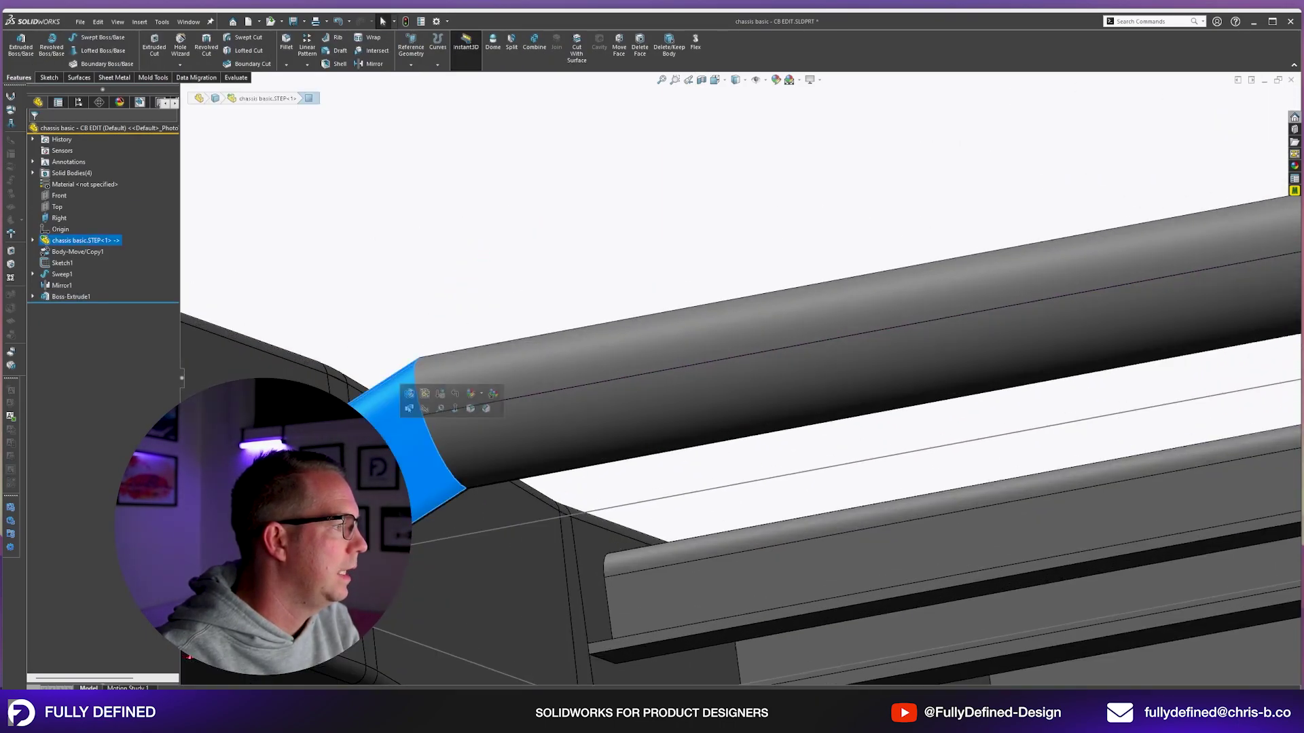
{"action": "middle_click_drag", "start_coordinate": [801, 502], "coordinate": [844, 431]}
{"action": "scroll", "coordinate": [849, 429], "scroll_direction": "up", "scroll_amount": 6}
{"action": "middle_click_drag", "start_coordinate": [912, 409], "coordinate": [921, 504]}
{"action": "scroll", "coordinate": [921, 504], "scroll_direction": "down", "scroll_amount": 1}
{"action": "left_click", "coordinate": [797, 366]}
{"action": "middle_click_drag", "start_coordinate": [797, 366], "coordinate": [702, 367]}
{"action": "scroll", "coordinate": [926, 299], "scroll_direction": "down", "scroll_amount": 4}
{"action": "middle_click_drag", "start_coordinate": [764, 406], "coordinate": [814, 366]}
{"action": "scroll", "coordinate": [489, 367], "scroll_direction": "up", "scroll_amount": 4}
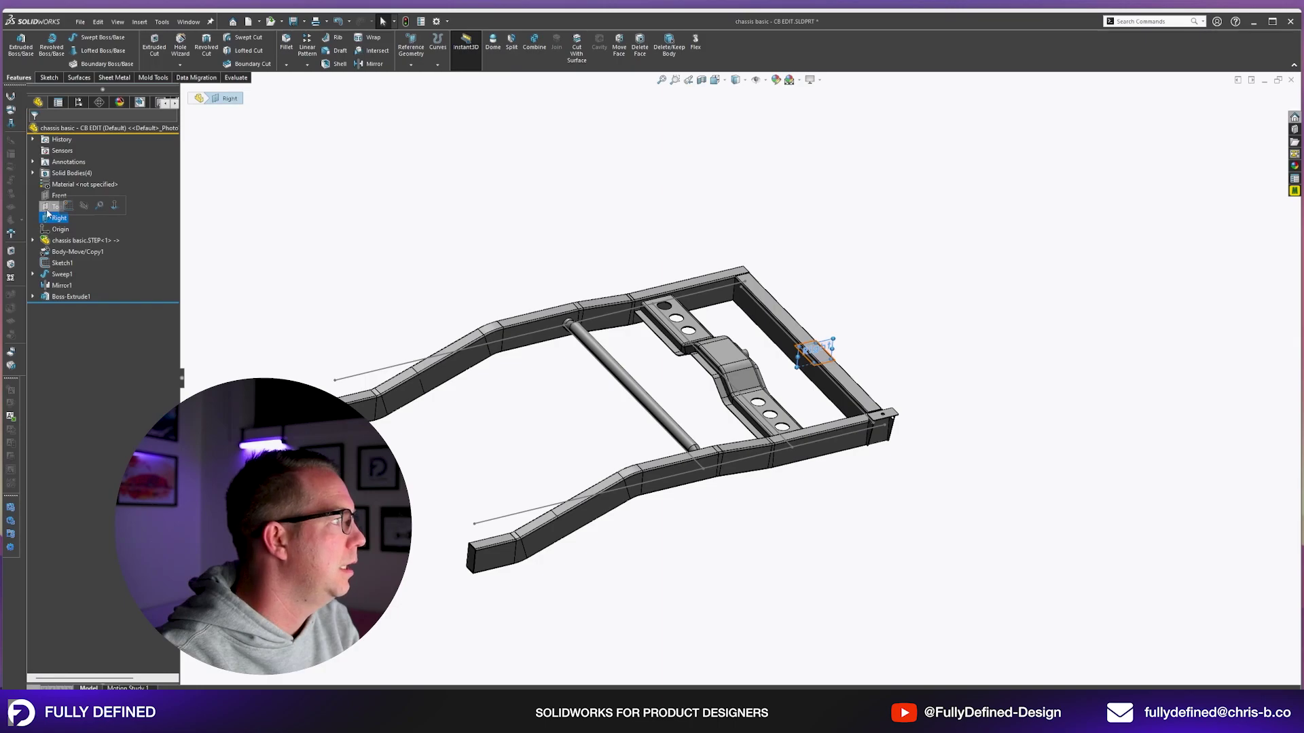
{"action": "left_click", "coordinate": [48, 196]}
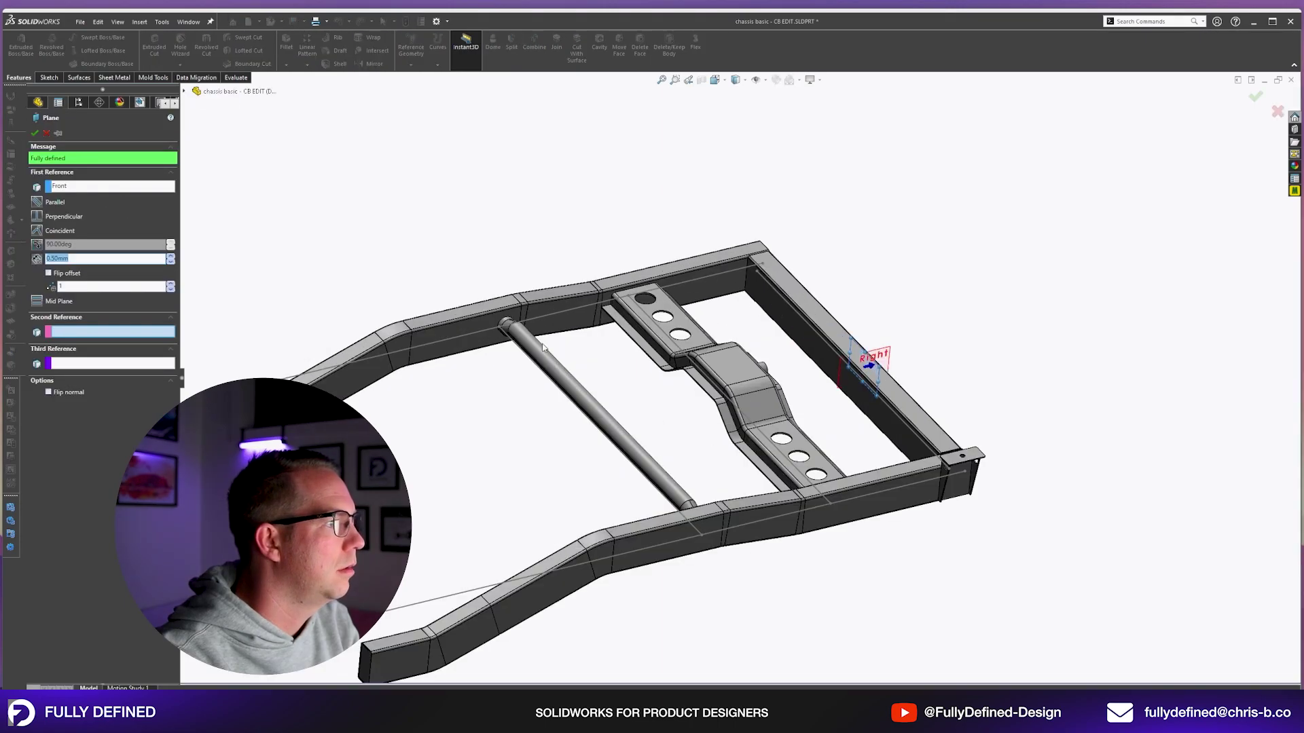
{"action": "scroll", "coordinate": [501, 322], "scroll_direction": "down", "scroll_amount": 5}
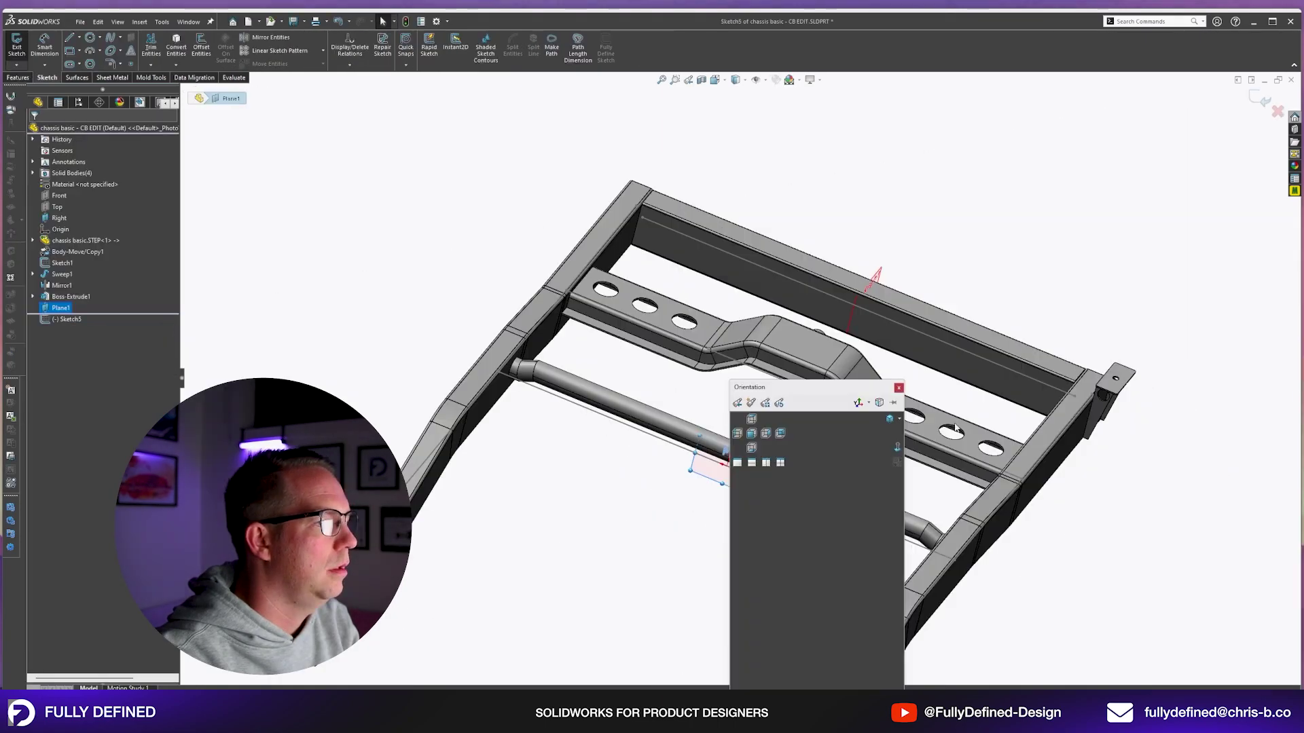
- Start a sketch on the new plane and draw the tube's centreline from one side rail through its first bend
{"action": "left_click", "coordinate": [898, 449]}
{"action": "scroll", "coordinate": [523, 288], "scroll_direction": "down", "scroll_amount": 4}
{"action": "left_click", "coordinate": [675, 294]}
{"action": "key", "text": "l"}
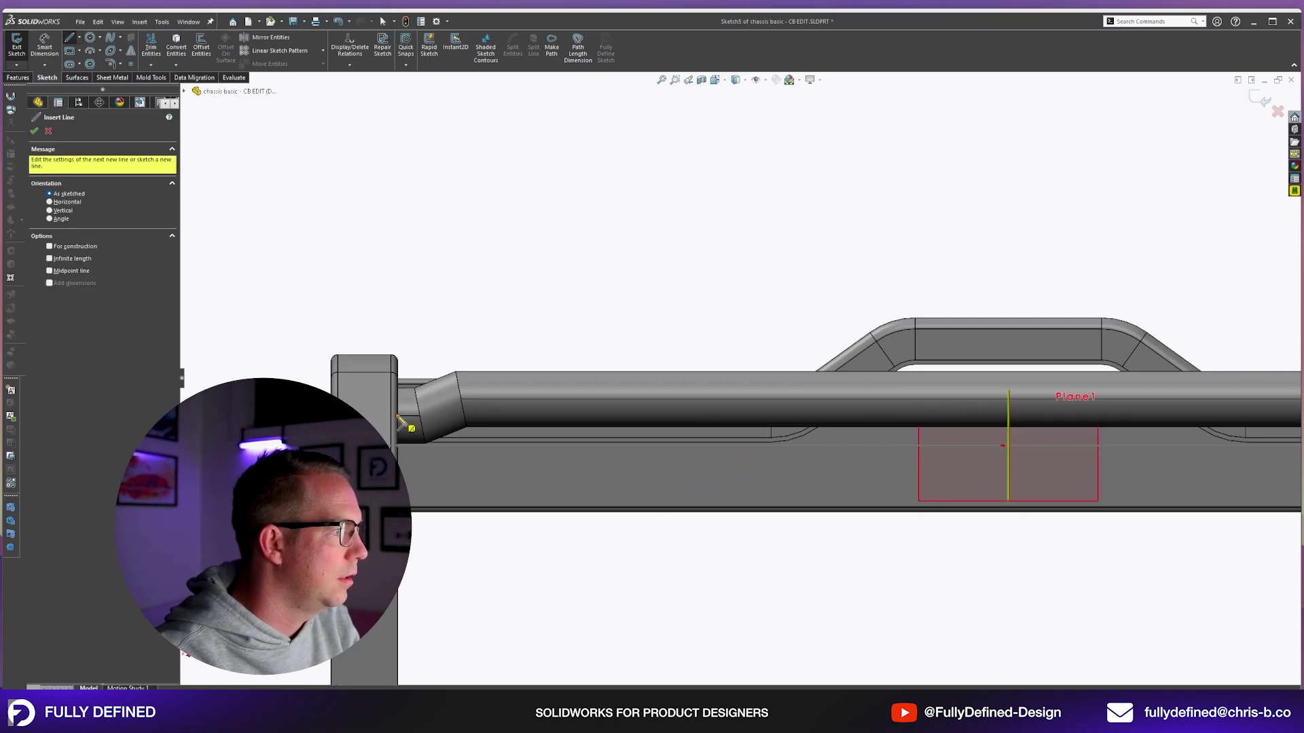
{"action": "left_click", "coordinate": [397, 415]}
{"action": "left_click", "coordinate": [421, 416]}
{"action": "left_click", "coordinate": [462, 399]}
- Continue the centreline through the second bend to the opposite side rail, and round the path's corners with sketch fillets
{"action": "scroll", "coordinate": [735, 386], "scroll_direction": "up", "scroll_amount": 6}
{"action": "scroll", "coordinate": [1032, 407], "scroll_direction": "down", "scroll_amount": 3}
{"action": "scroll", "coordinate": [968, 356], "scroll_direction": "down", "scroll_amount": 5}
{"action": "left_click", "coordinate": [899, 378]}
{"action": "left_click", "coordinate": [958, 402]}
{"action": "left_click", "coordinate": [993, 404]}
{"action": "key", "text": "Escape"}
{"action": "left_click", "coordinate": [114, 63]}
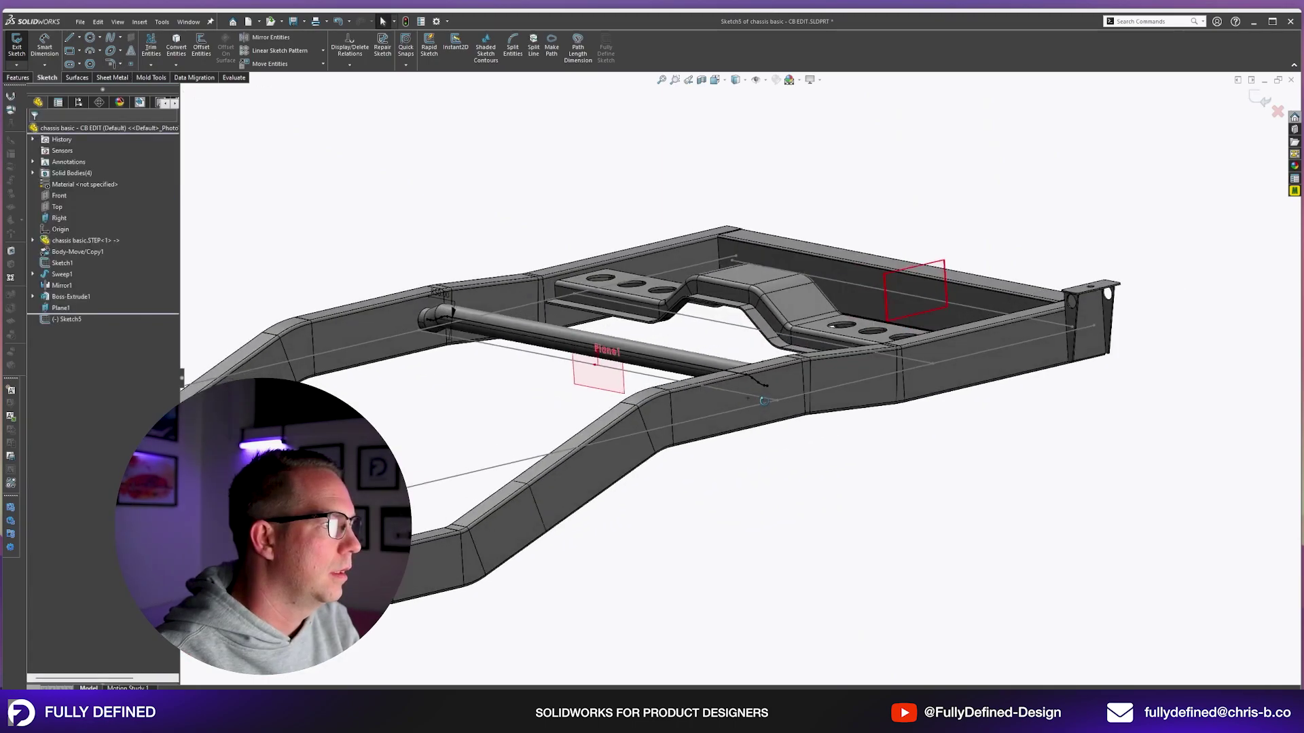
- Measure the radius of the tubular crossmember's cylindrical face
{"action": "middle_click_drag", "start_coordinate": [657, 299], "coordinate": [622, 330]}
{"action": "scroll", "coordinate": [527, 355], "scroll_direction": "down", "scroll_amount": 3}
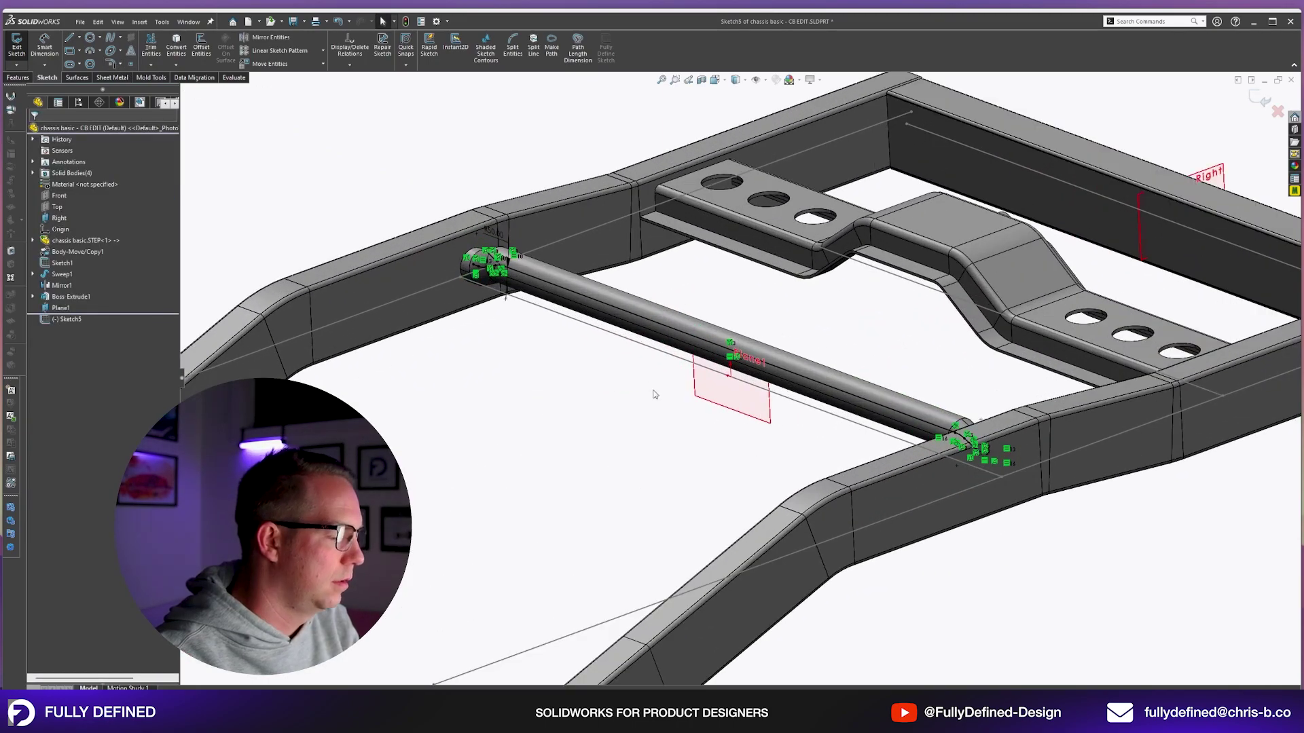
{"action": "scroll", "coordinate": [683, 345], "scroll_direction": "down", "scroll_amount": 3}
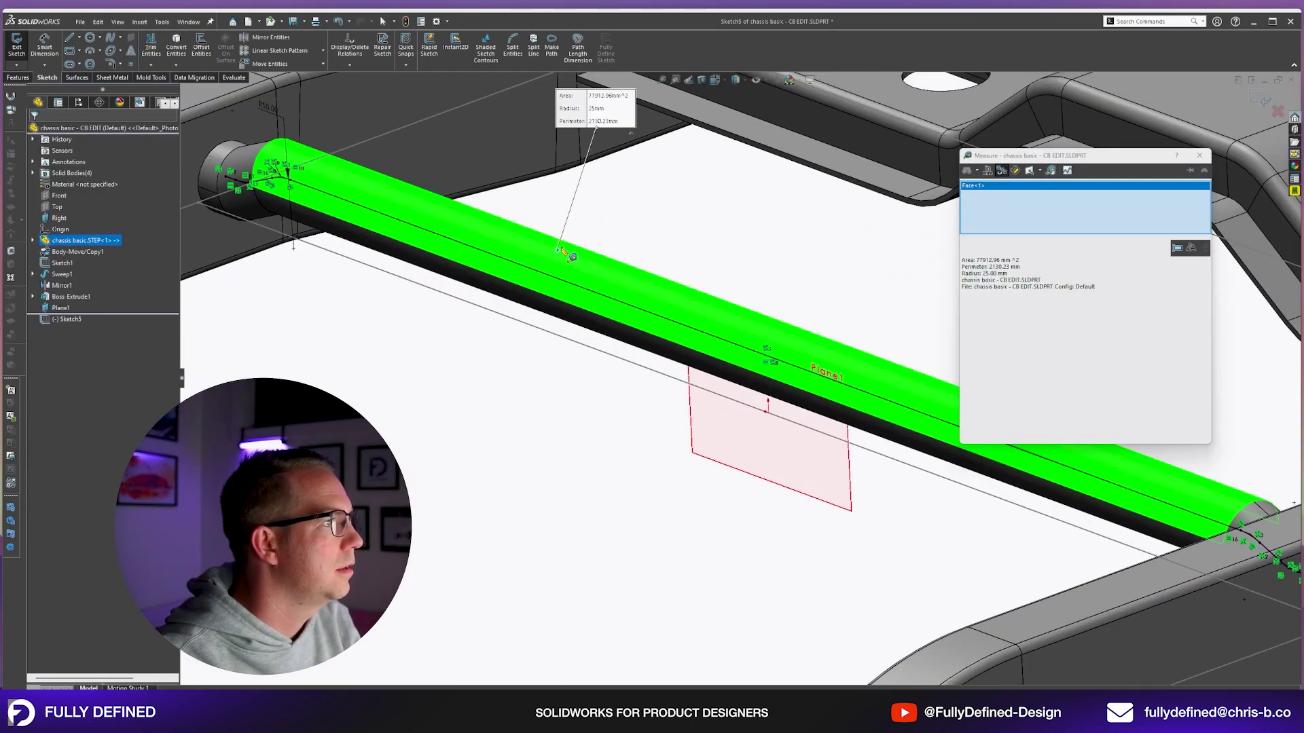
{"action": "key", "text": "Escape"}
{"action": "scroll", "coordinate": [766, 354], "scroll_direction": "up", "scroll_amount": 5}
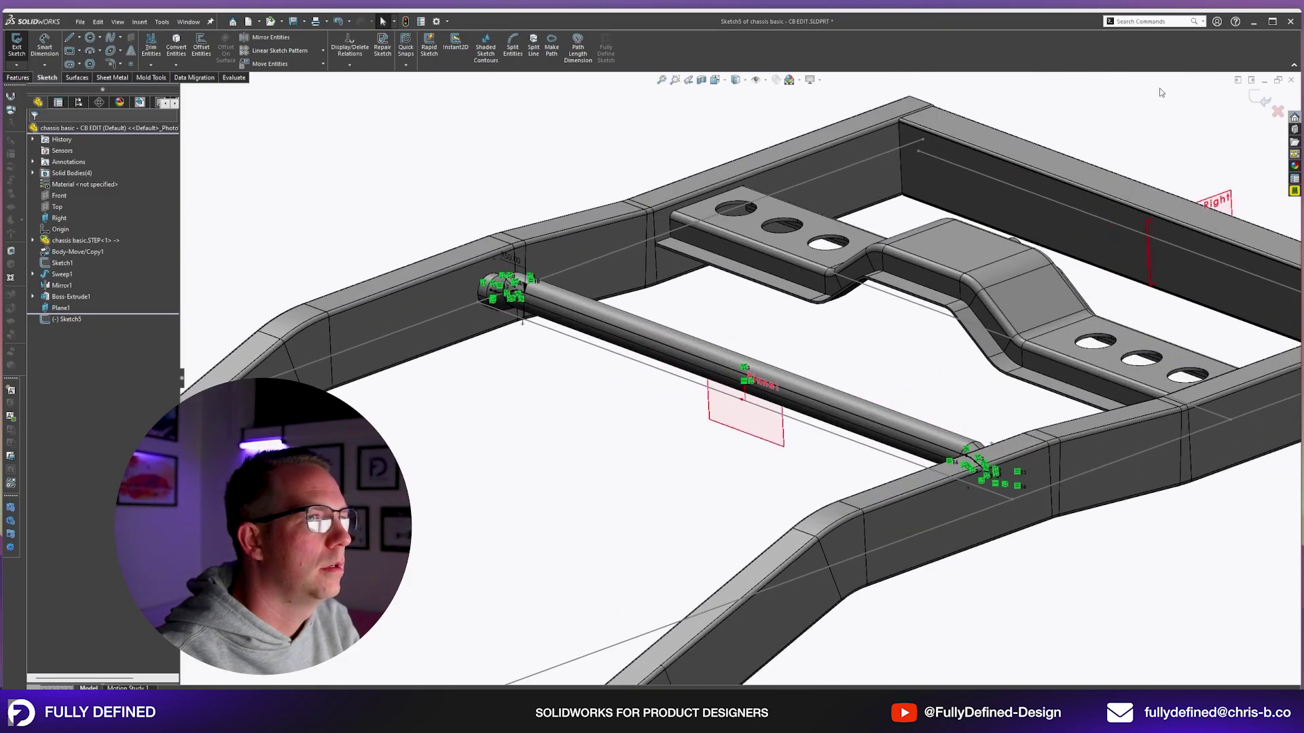
- Finish the path sketch and sweep a circular profile of 50 mm diameter along it as a separate solid tube
{"action": "left_click", "coordinate": [1261, 100]}
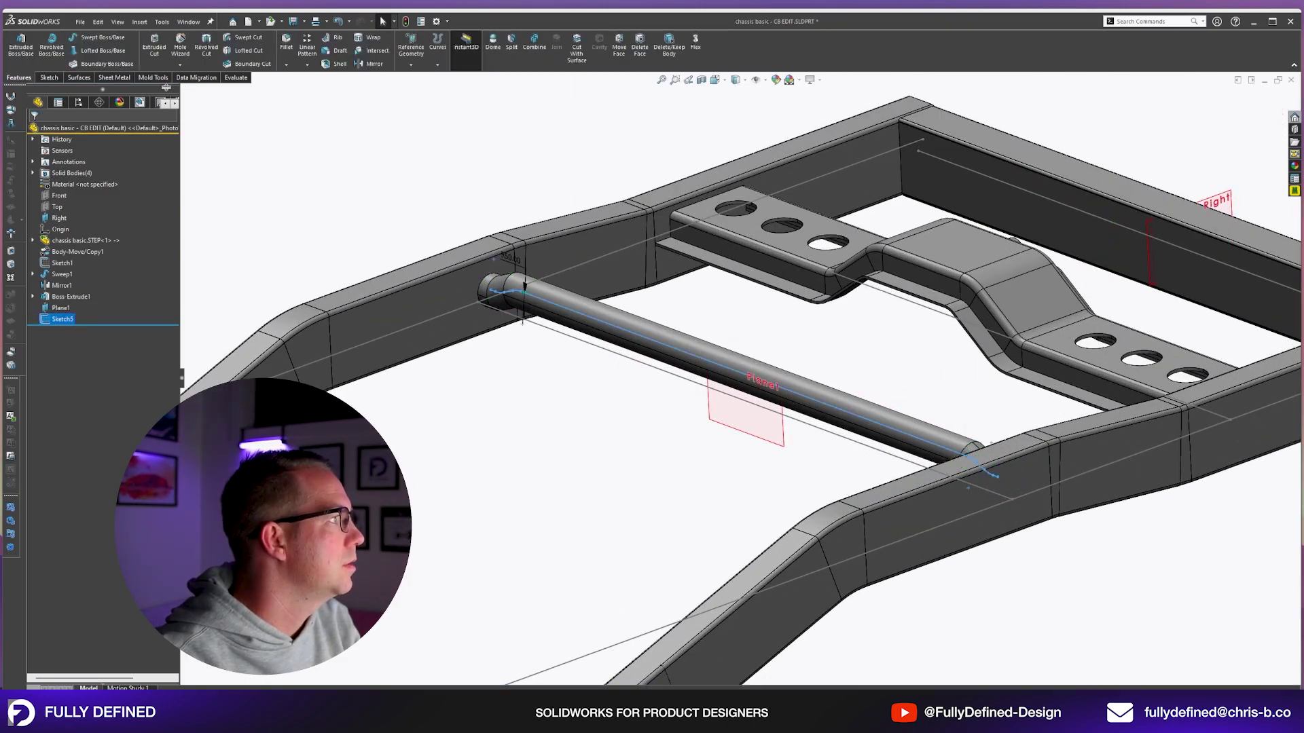
{"action": "left_click", "coordinate": [82, 169]}
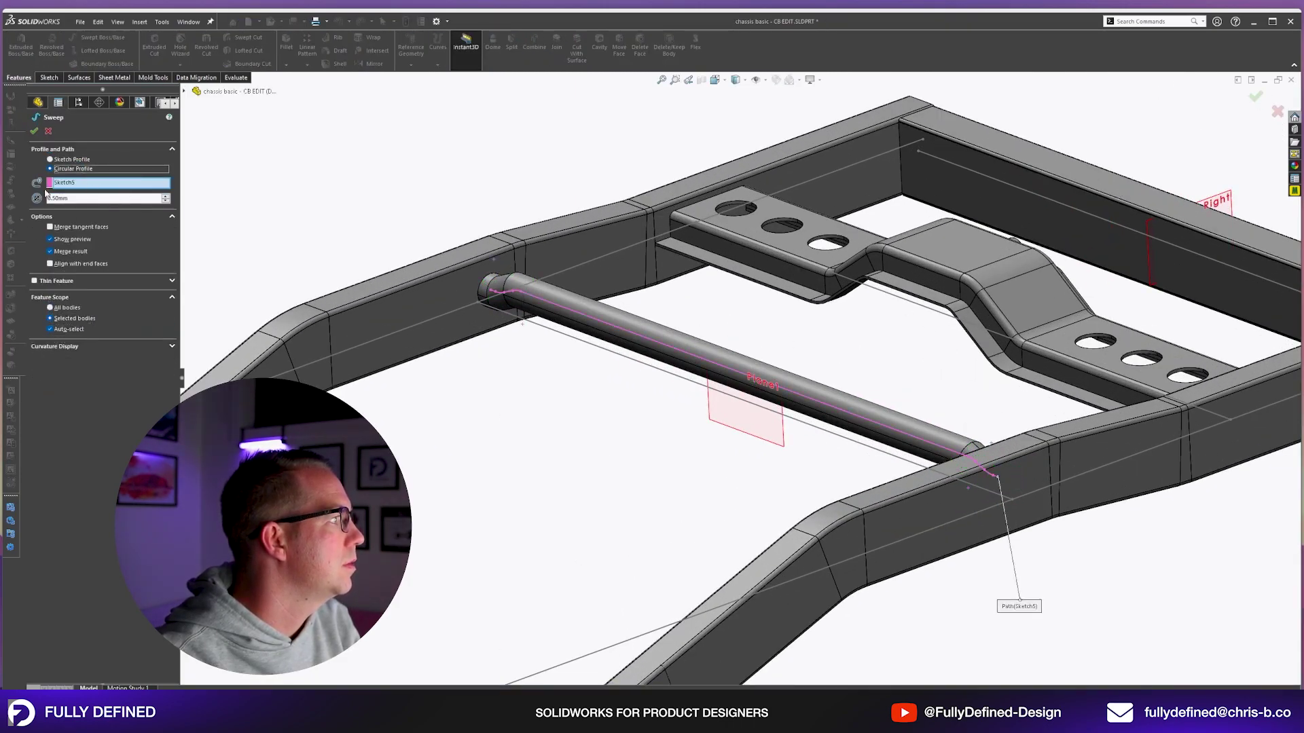
{"action": "type", "text": "50"}
{"action": "middle_click_drag", "start_coordinate": [1051, 370], "coordinate": [982, 294]}
{"action": "middle_click_drag", "start_coordinate": [982, 294], "coordinate": [977, 275]}
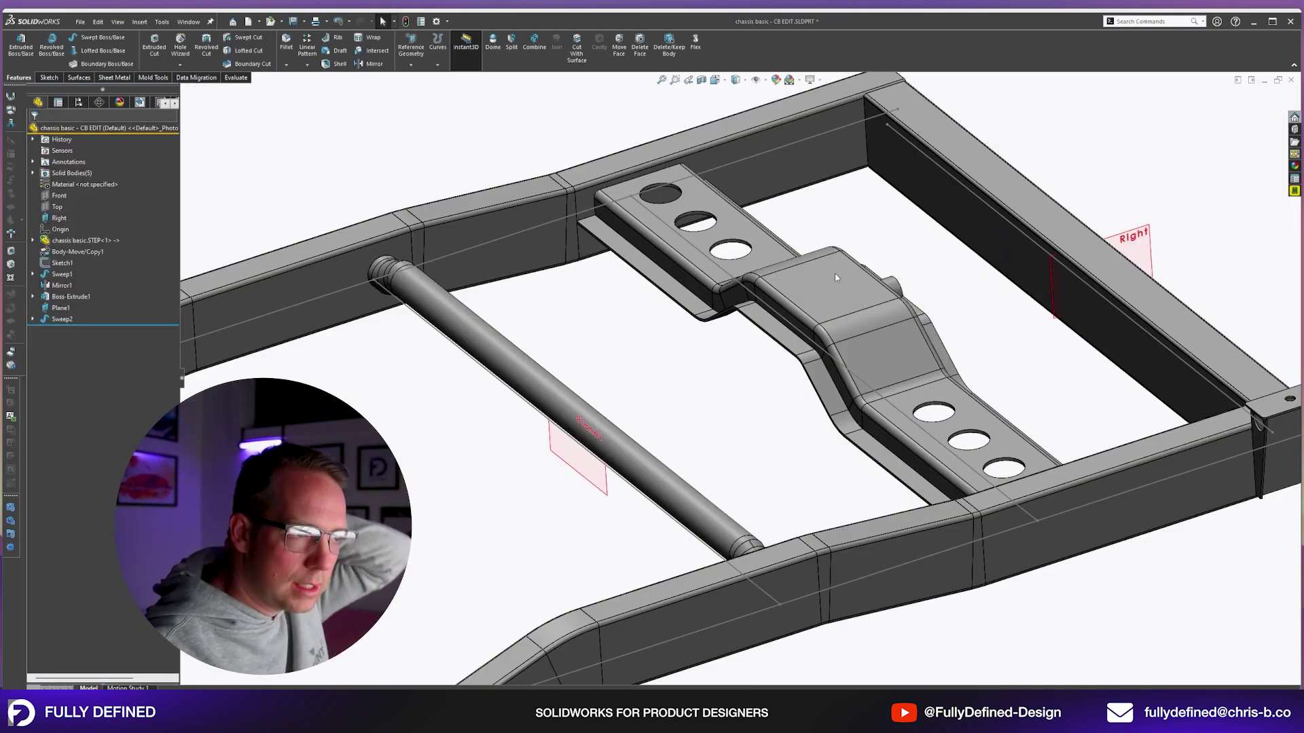
- Isolate the imported chassis body and examine its formed crossmember
{"action": "middle_click_drag", "start_coordinate": [834, 273], "coordinate": [855, 420]}
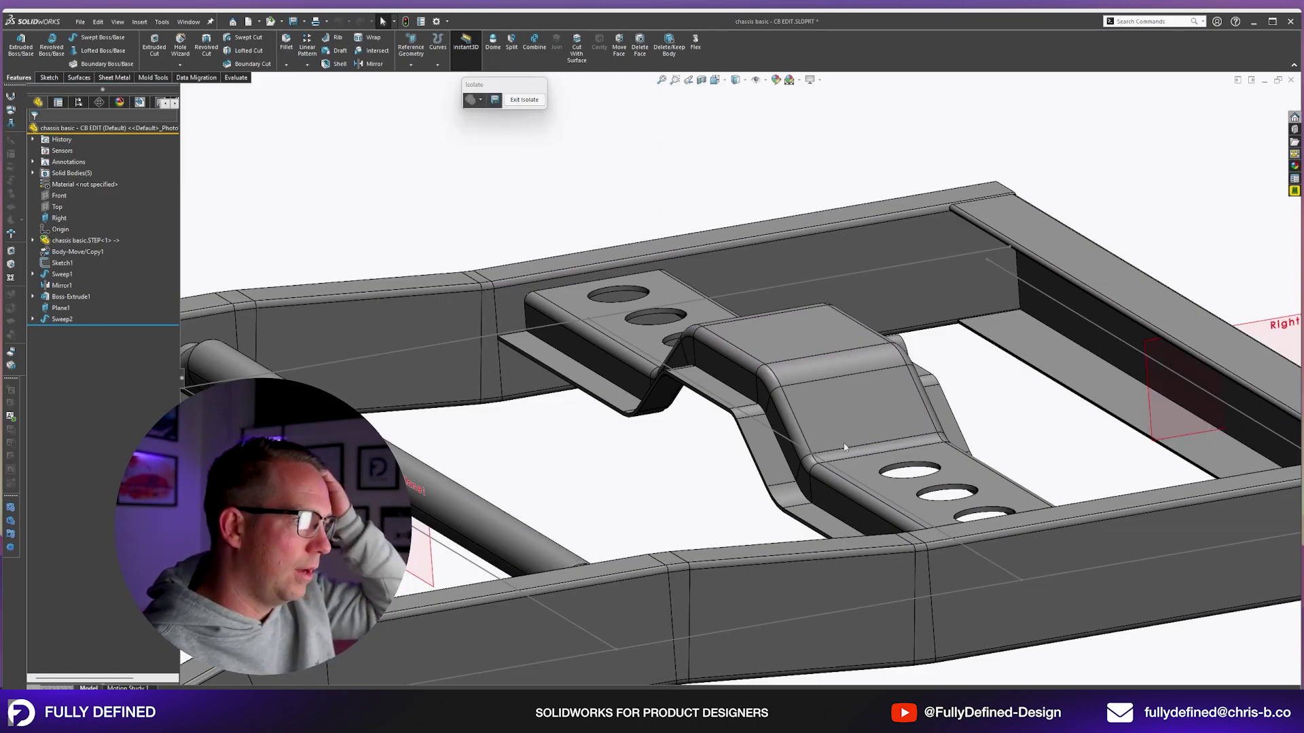
{"action": "middle_click_drag", "start_coordinate": [622, 400], "coordinate": [681, 452]}
{"action": "scroll", "coordinate": [609, 454], "scroll_direction": "up", "scroll_amount": 1}
{"action": "scroll", "coordinate": [475, 302], "scroll_direction": "up", "scroll_amount": 2}
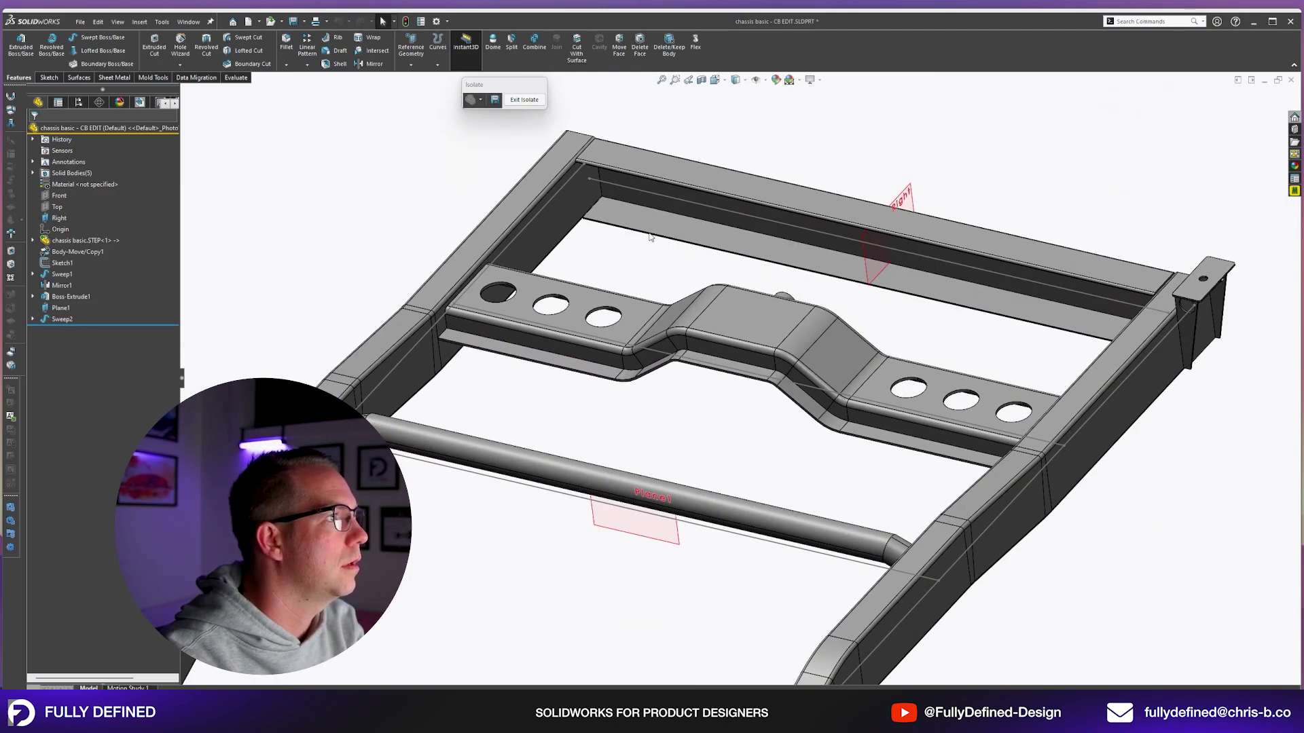
- Split the imported body with the two inner rail faces, consuming every piece except the formed crossmember, and exit isolation
{"action": "left_click", "coordinate": [509, 62]}
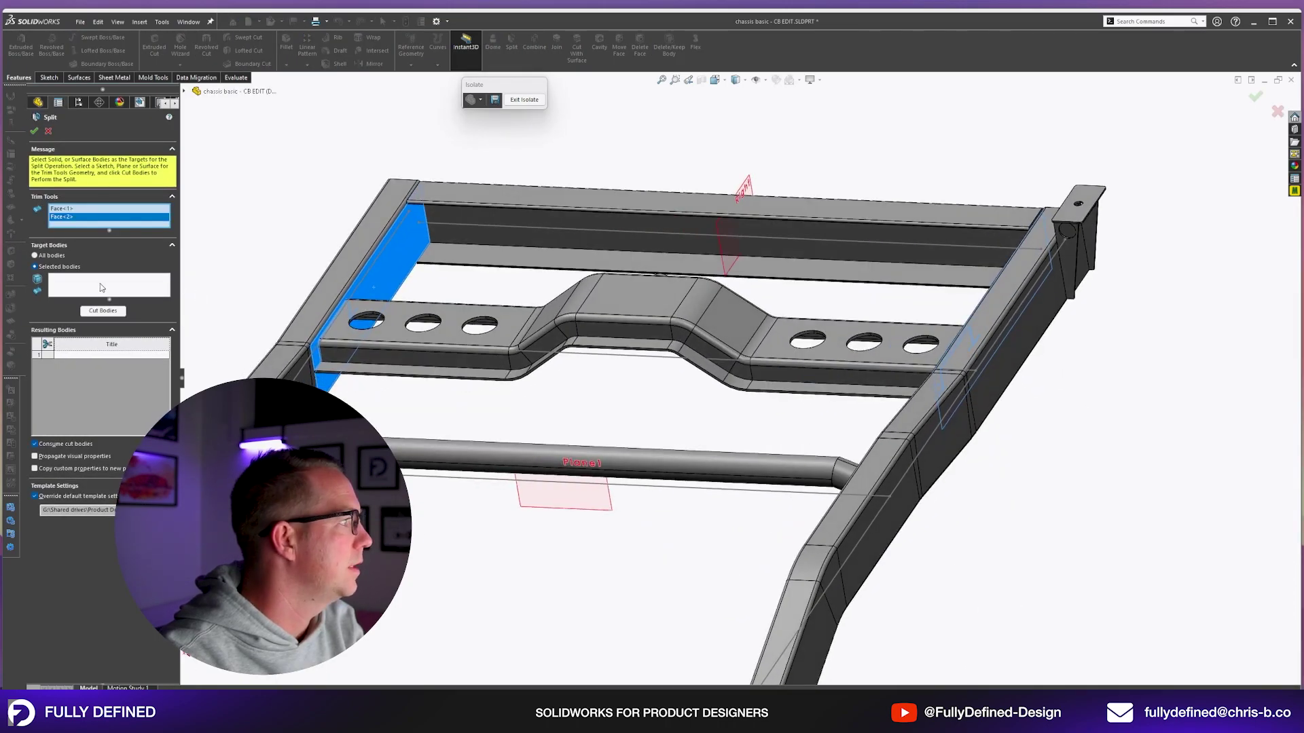
{"action": "left_click", "coordinate": [484, 364]}
{"action": "left_click", "coordinate": [102, 311]}
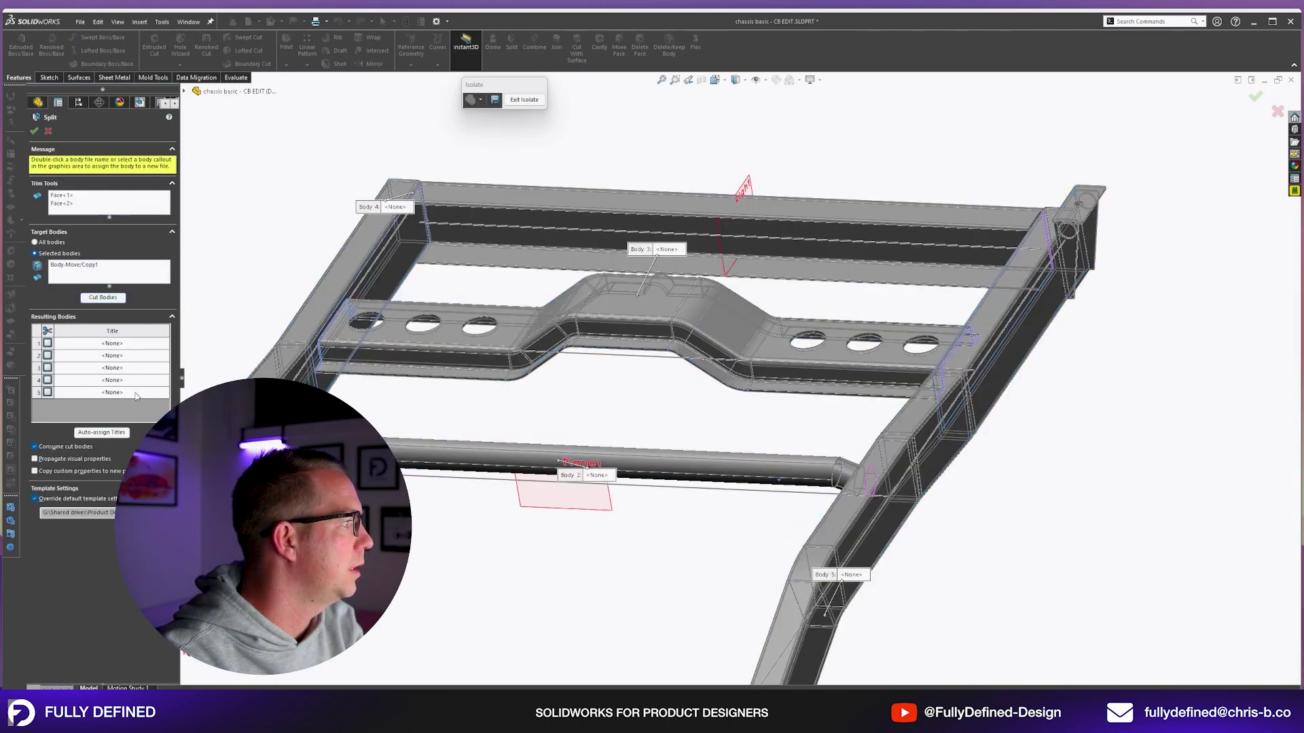
{"action": "left_click", "coordinate": [347, 283]}
{"action": "left_click", "coordinate": [472, 205]}
{"action": "scroll", "coordinate": [874, 447], "scroll_direction": "up", "scroll_amount": 3}
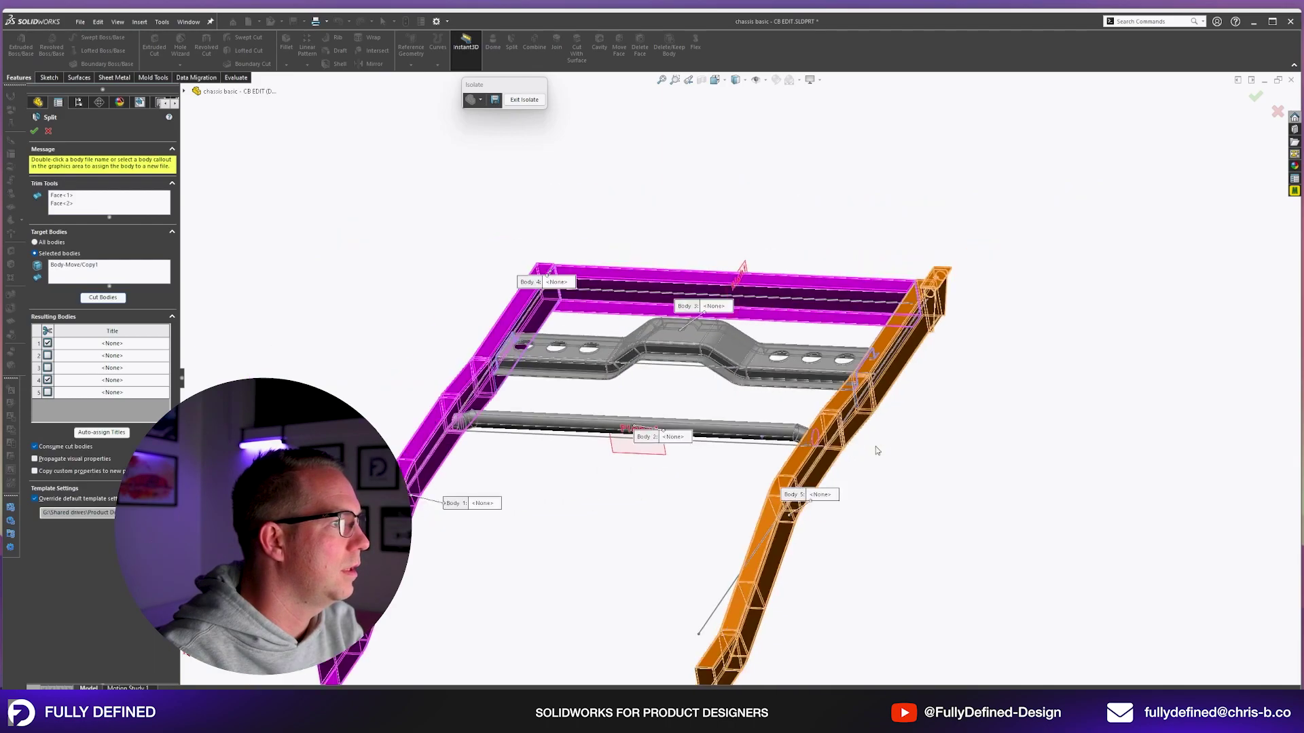
{"action": "middle_click_drag", "start_coordinate": [874, 446], "coordinate": [900, 456]}
{"action": "left_click", "coordinate": [836, 444]}
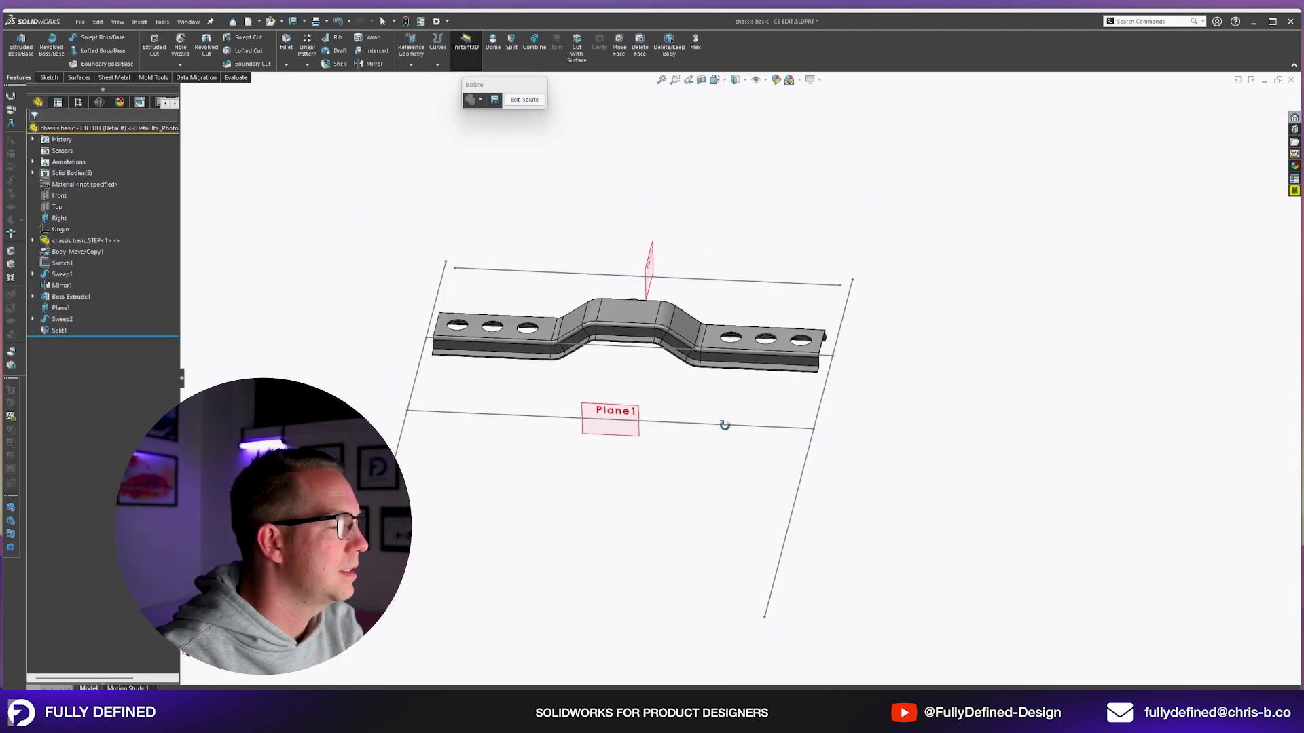
{"action": "middle_click_drag", "start_coordinate": [725, 425], "coordinate": [642, 369]}
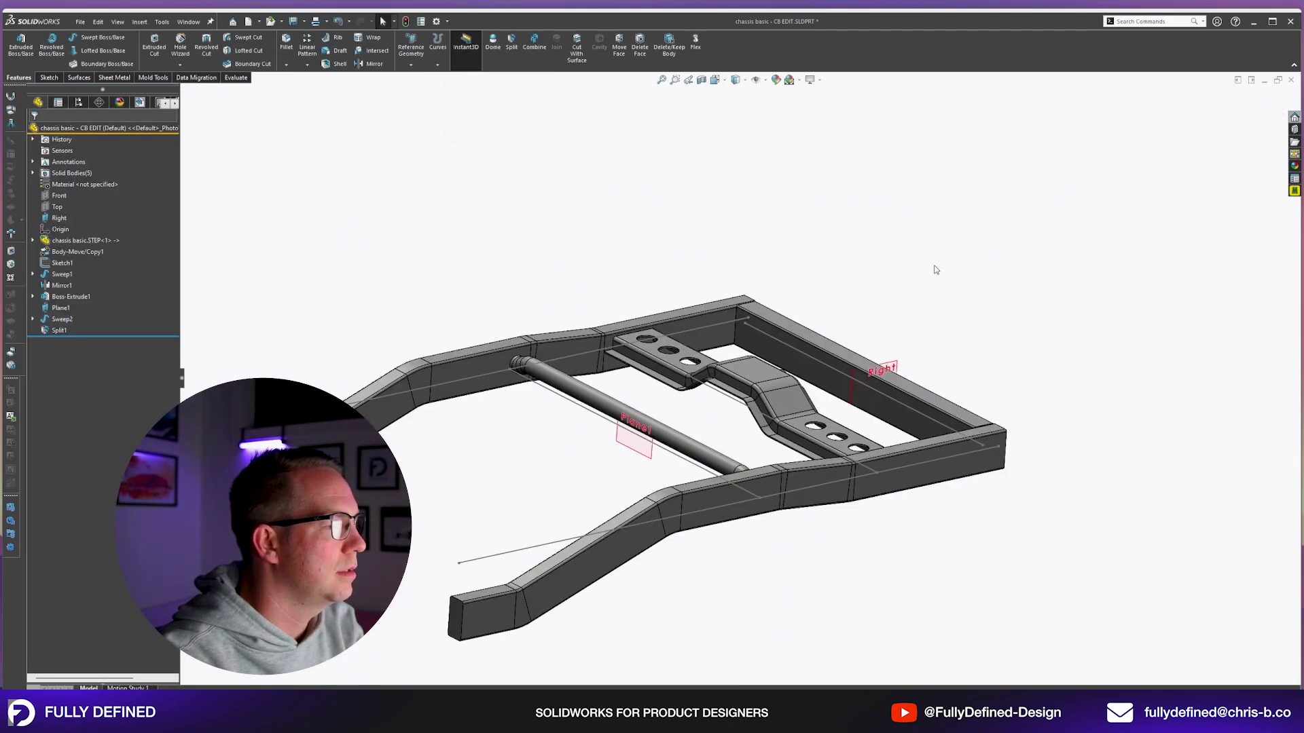
- Hide the reference planes and the layout sketch, and save the part
{"action": "middle_click_drag", "start_coordinate": [936, 270], "coordinate": [1005, 293]}
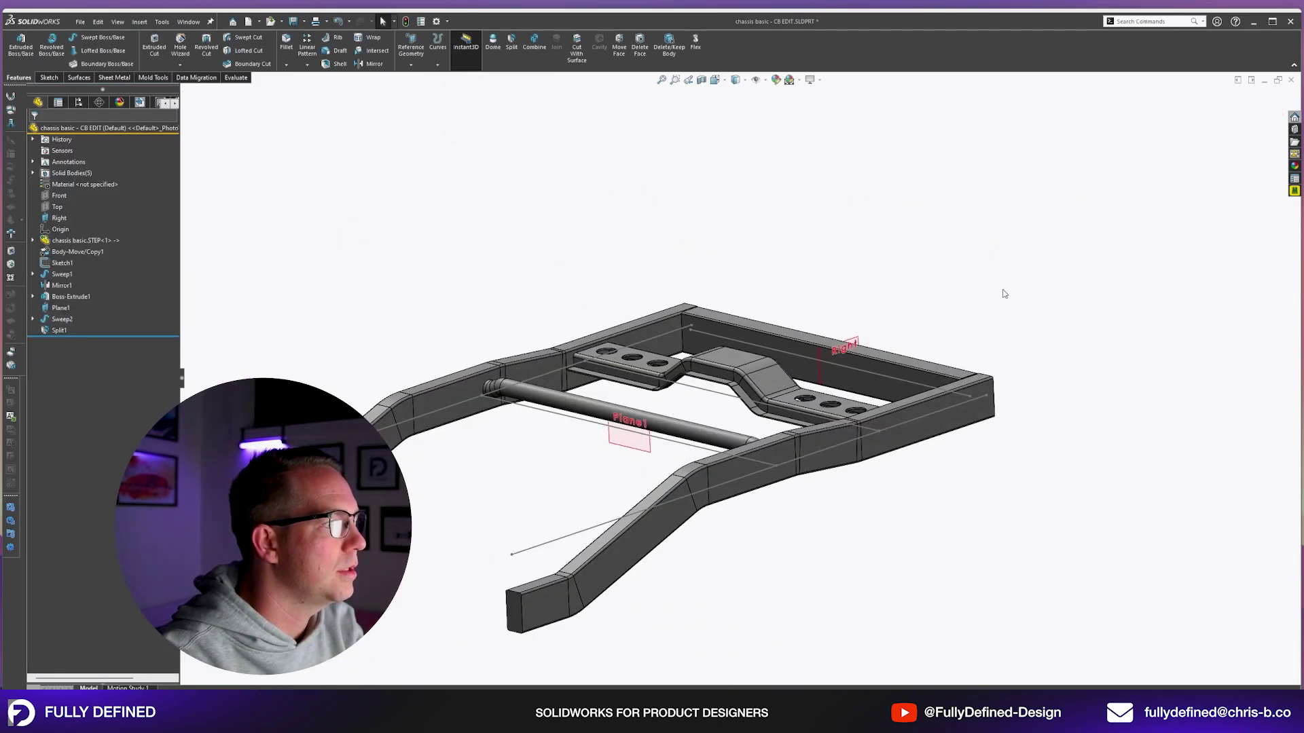
{"action": "left_click", "coordinate": [52, 265]}
{"action": "left_click", "coordinate": [61, 249]}
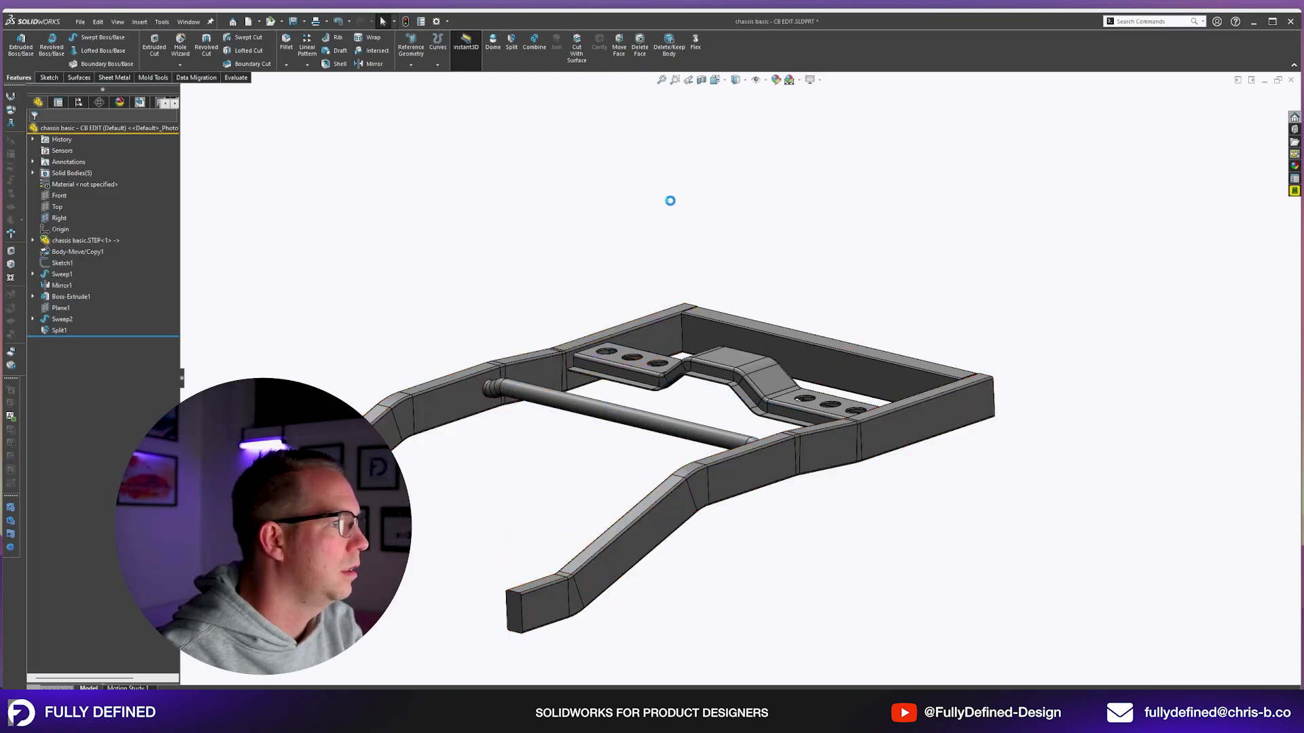
{"action": "middle_click_drag", "start_coordinate": [671, 201], "coordinate": [832, 404]}
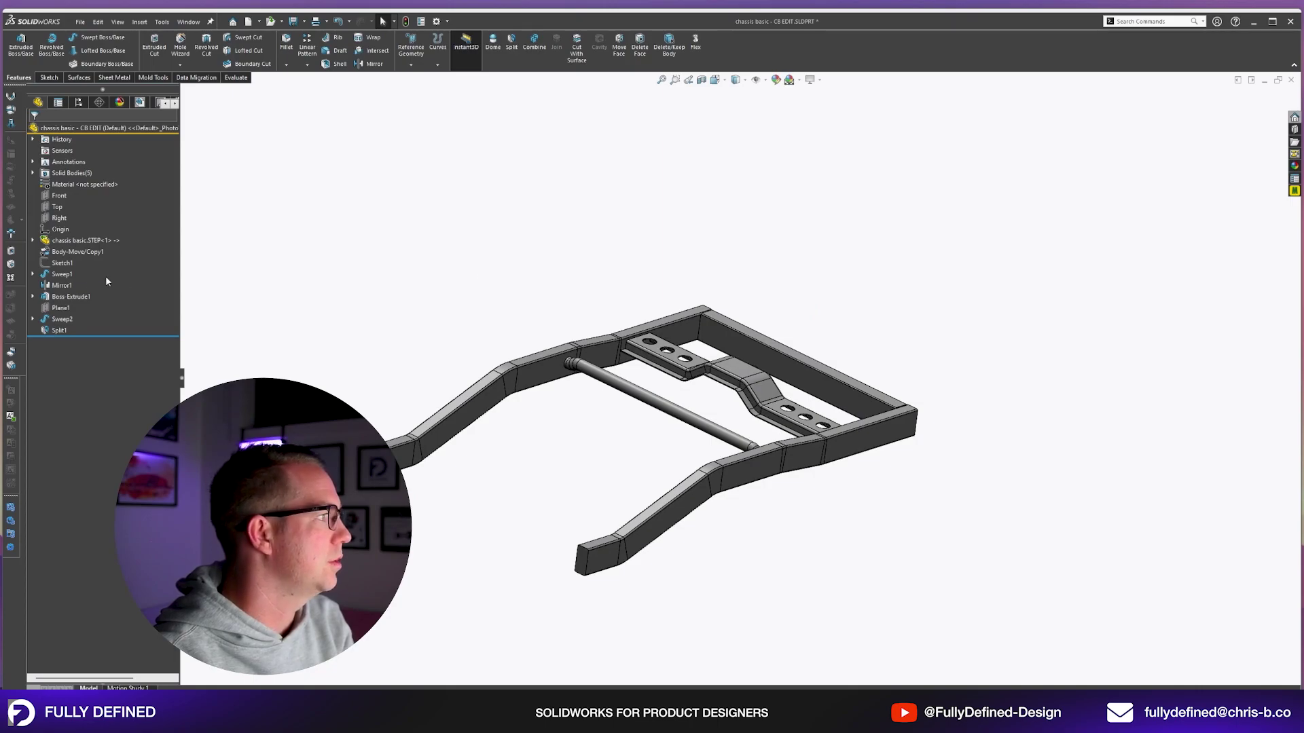
{"action": "left_click", "coordinate": [62, 263]}
{"action": "left_click", "coordinate": [882, 289]}
{"action": "middle_click_drag", "start_coordinate": [881, 289], "coordinate": [822, 300]}
{"action": "key", "text": "ctrl+s"}
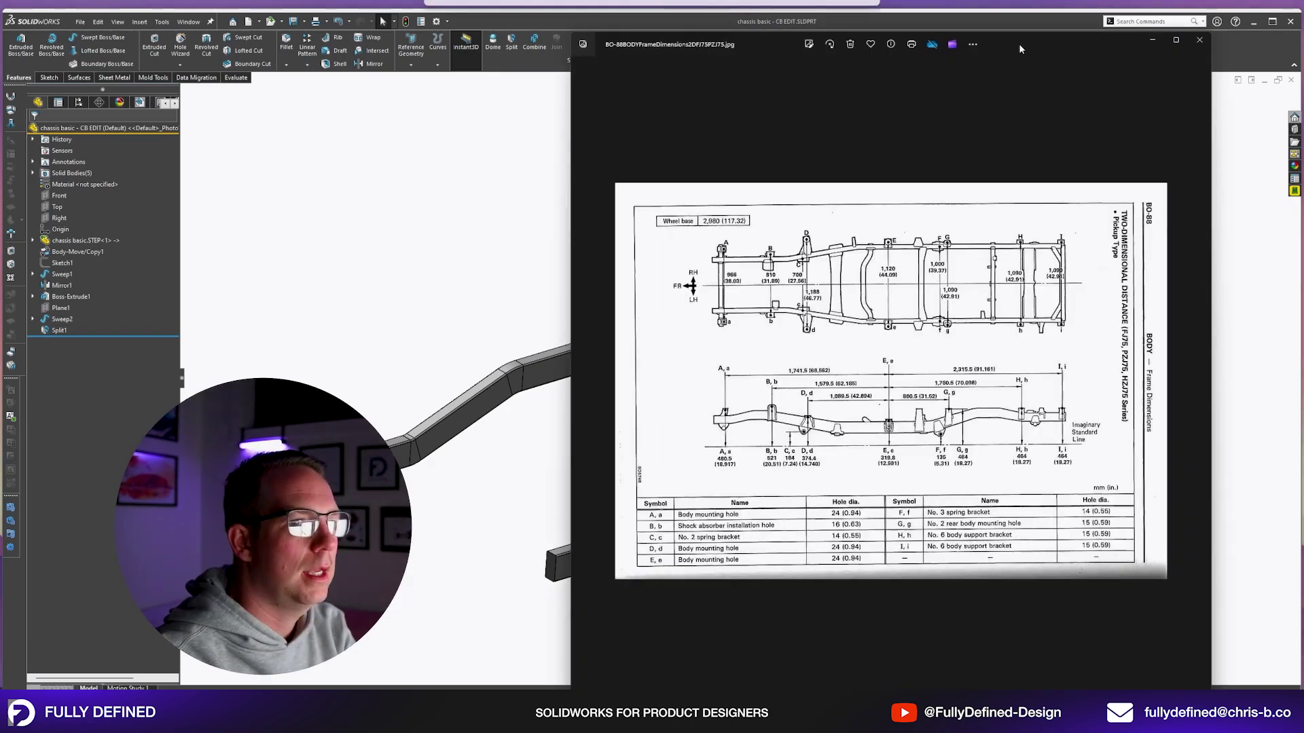
- Switch to the image viewer to consult the pickup frame dimension drawing, and move its window clear of the model
{"action": "mouse_move", "coordinate": [1018, 44]}
{"action": "left_mouse_down"}
{"action": "mouse_move", "coordinate": [1127, 28]}
{"action": "mouse_move", "coordinate": [499, 16]}
{"action": "left_mouse_up"}
{"action": "key", "text": "alt+Tab"}
{"action": "key", "text": "Left"}
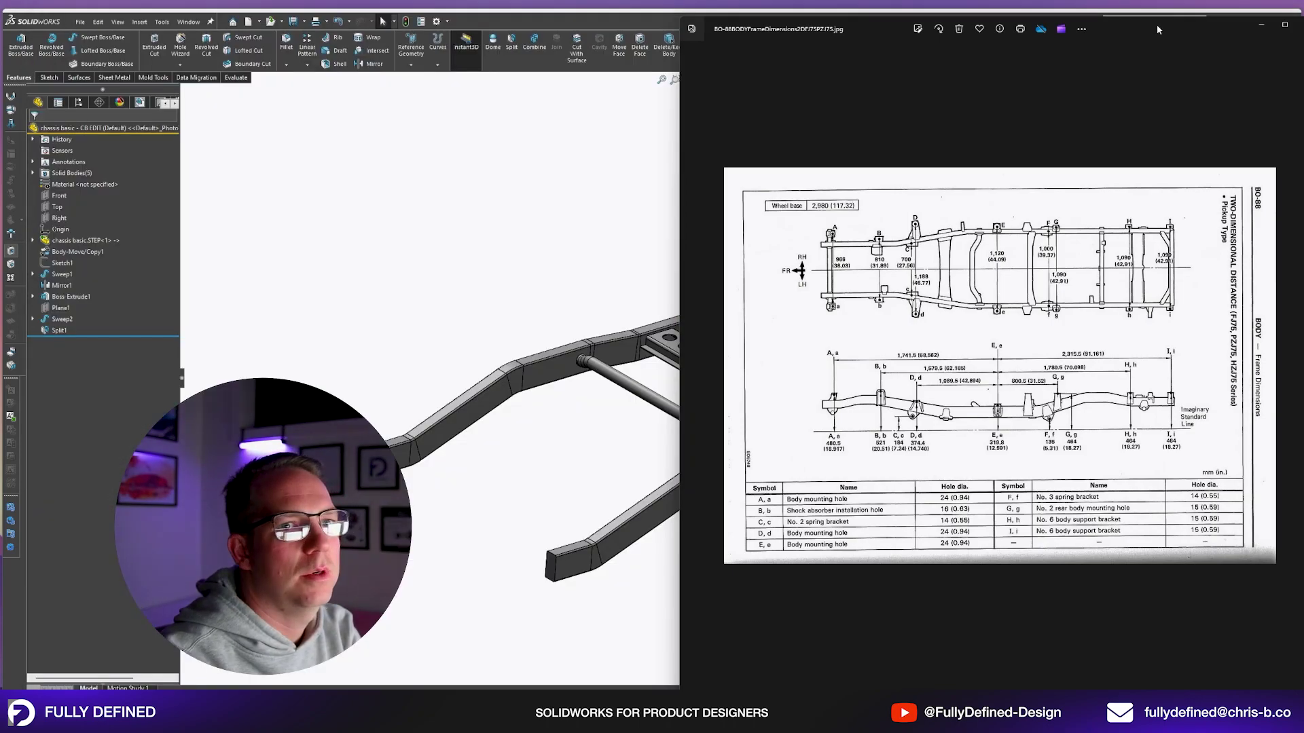
{"action": "mouse_move", "coordinate": [1154, 27]}
{"action": "left_mouse_down"}
{"action": "mouse_move", "coordinate": [493, 86]}
{"action": "mouse_move", "coordinate": [0, 75]}
{"action": "mouse_move", "coordinate": [0, 32]}
{"action": "left_mouse_up"}
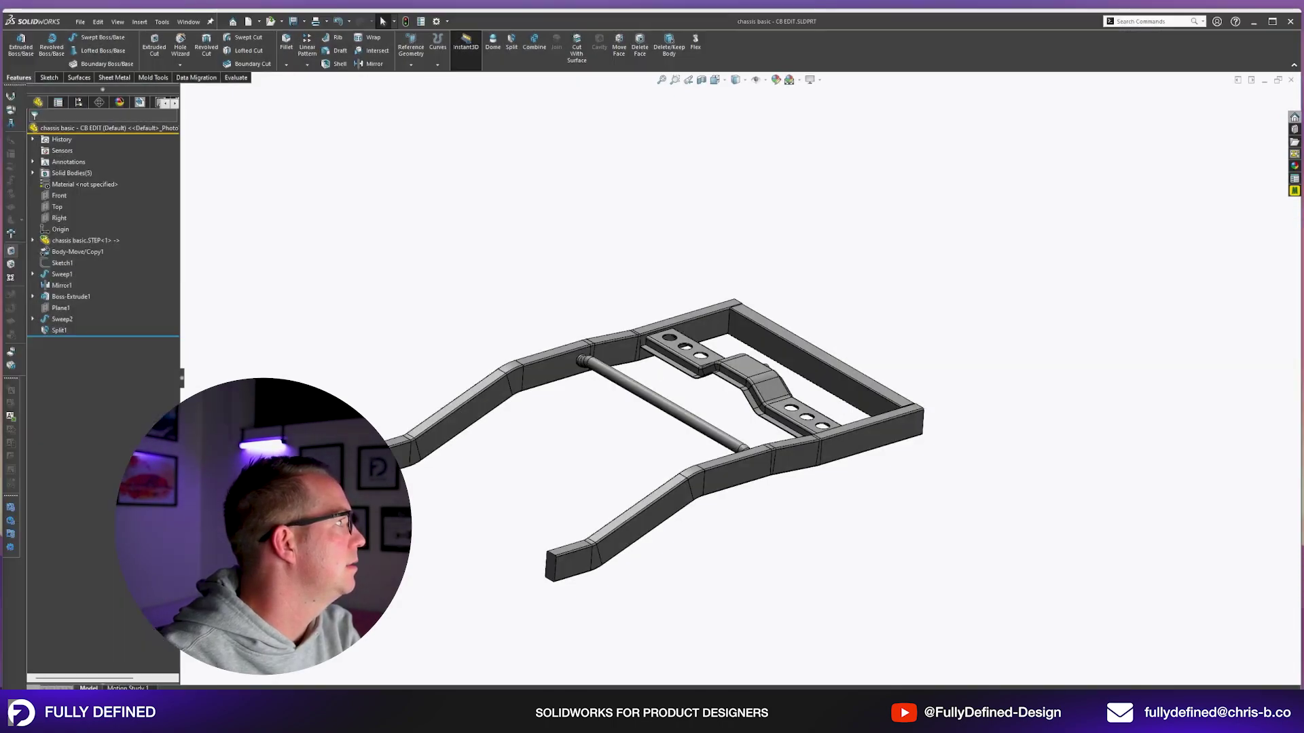
- Roll back to before Split1 and split the mounting bracket at the rear corner off the imported body
{"action": "left_click_drag", "start_coordinate": [101, 336], "coordinate": [102, 325]}
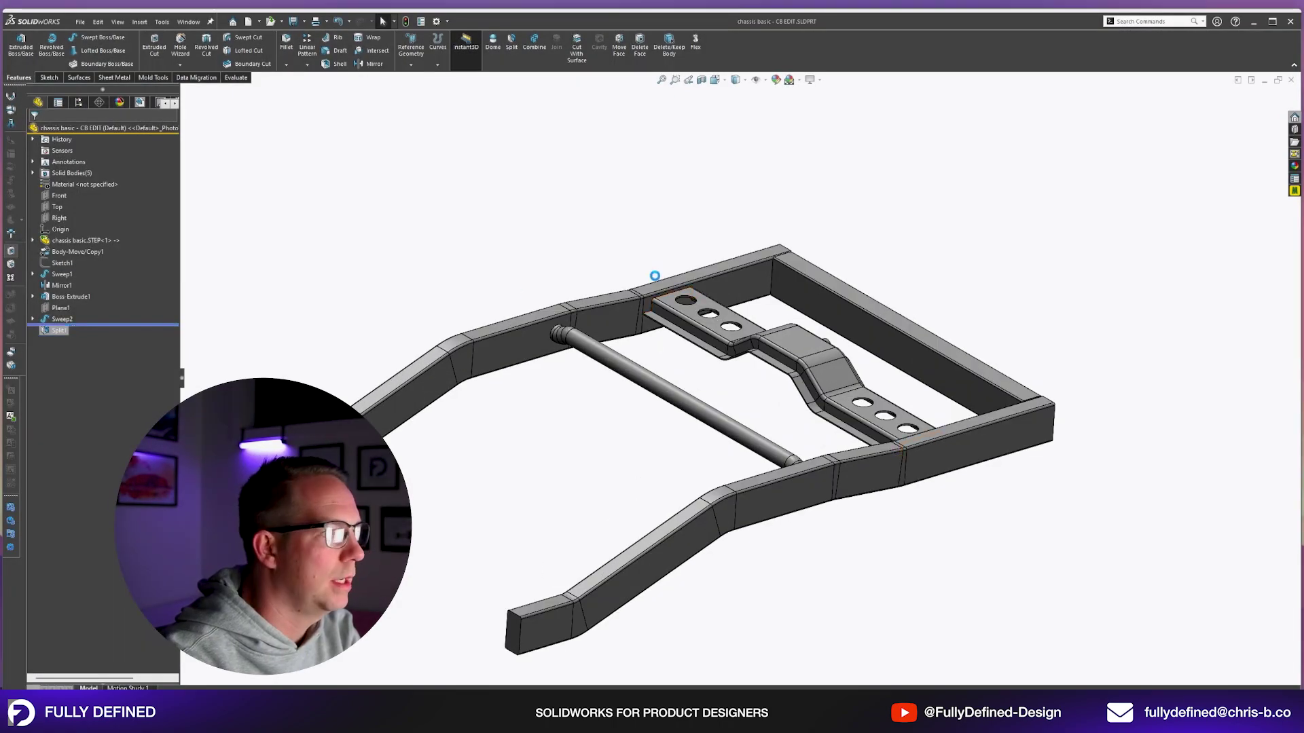
{"action": "scroll", "coordinate": [1069, 418], "scroll_direction": "down", "scroll_amount": 8}
{"action": "middle_click_drag", "start_coordinate": [1024, 353], "coordinate": [547, 143]}
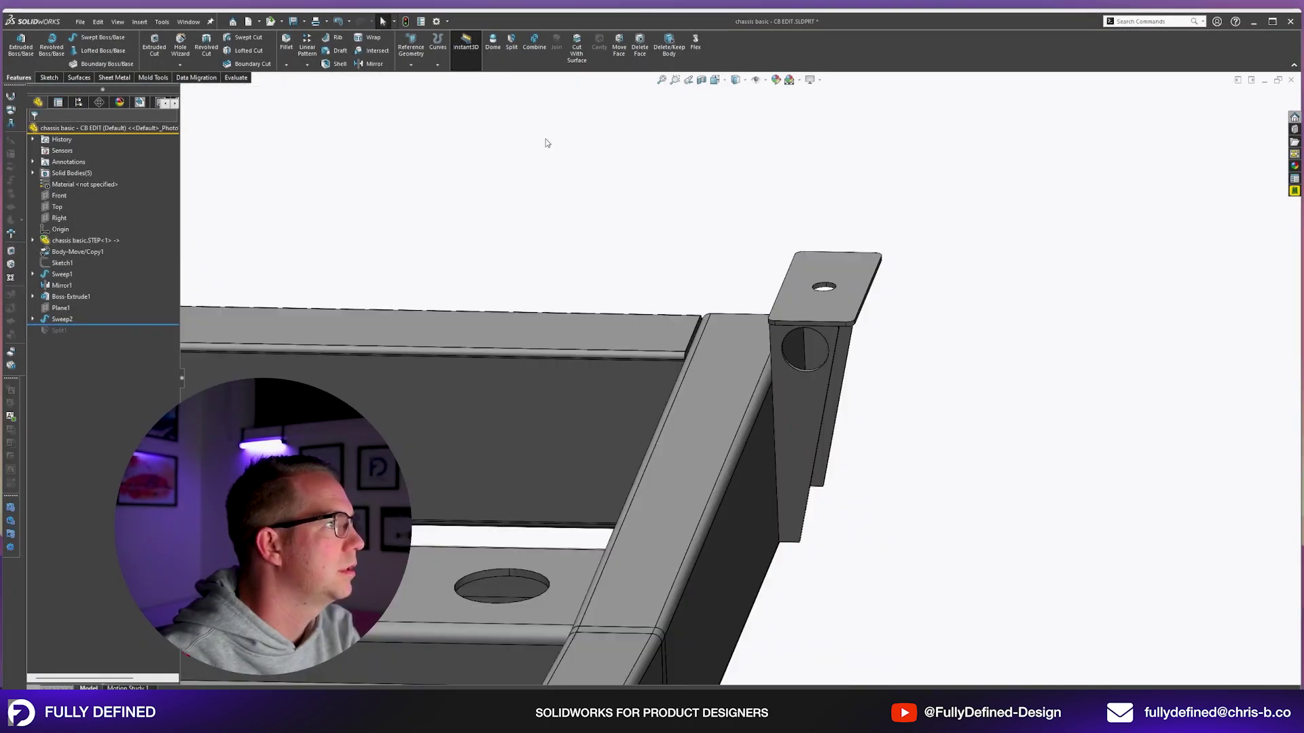
{"action": "left_click", "coordinate": [511, 45]}
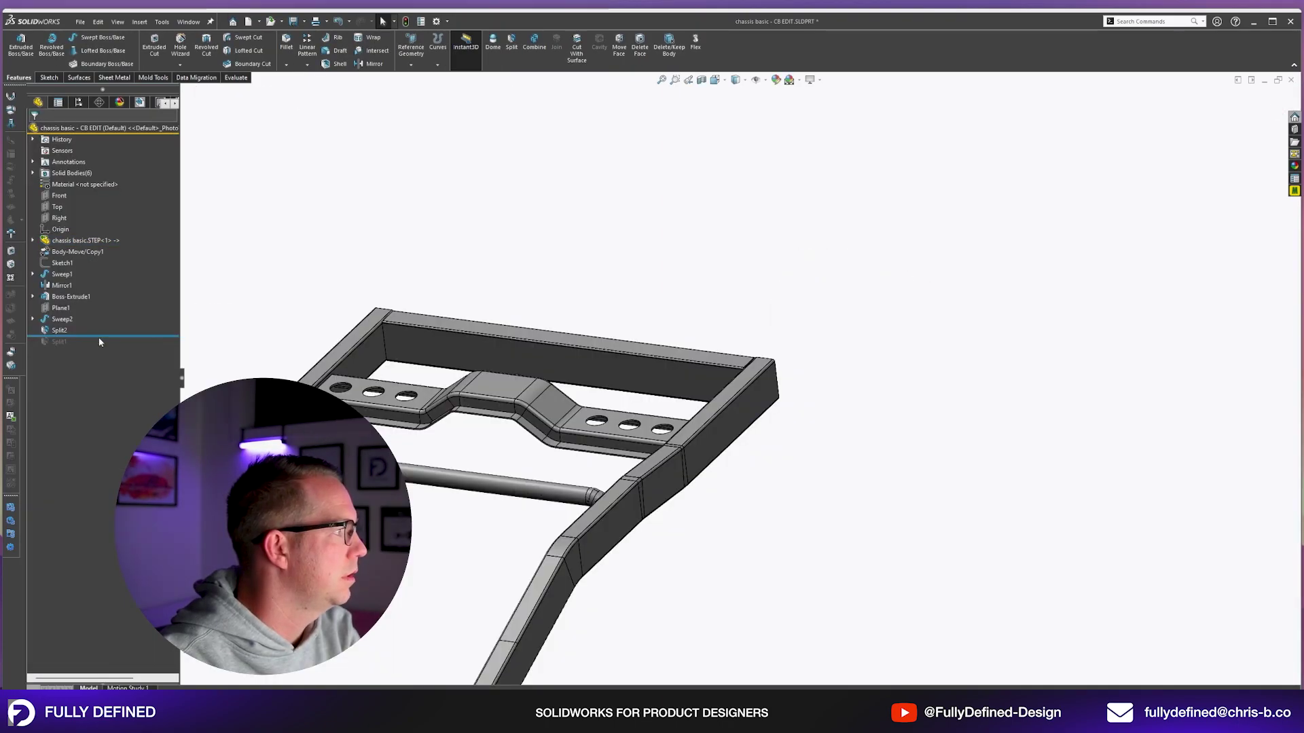
- Roll forward past Split1, edit it to cut the body left from the bracket split down to the formed crossmember, and check the isolated result
{"action": "left_click_drag", "start_coordinate": [96, 335], "coordinate": [96, 347]}
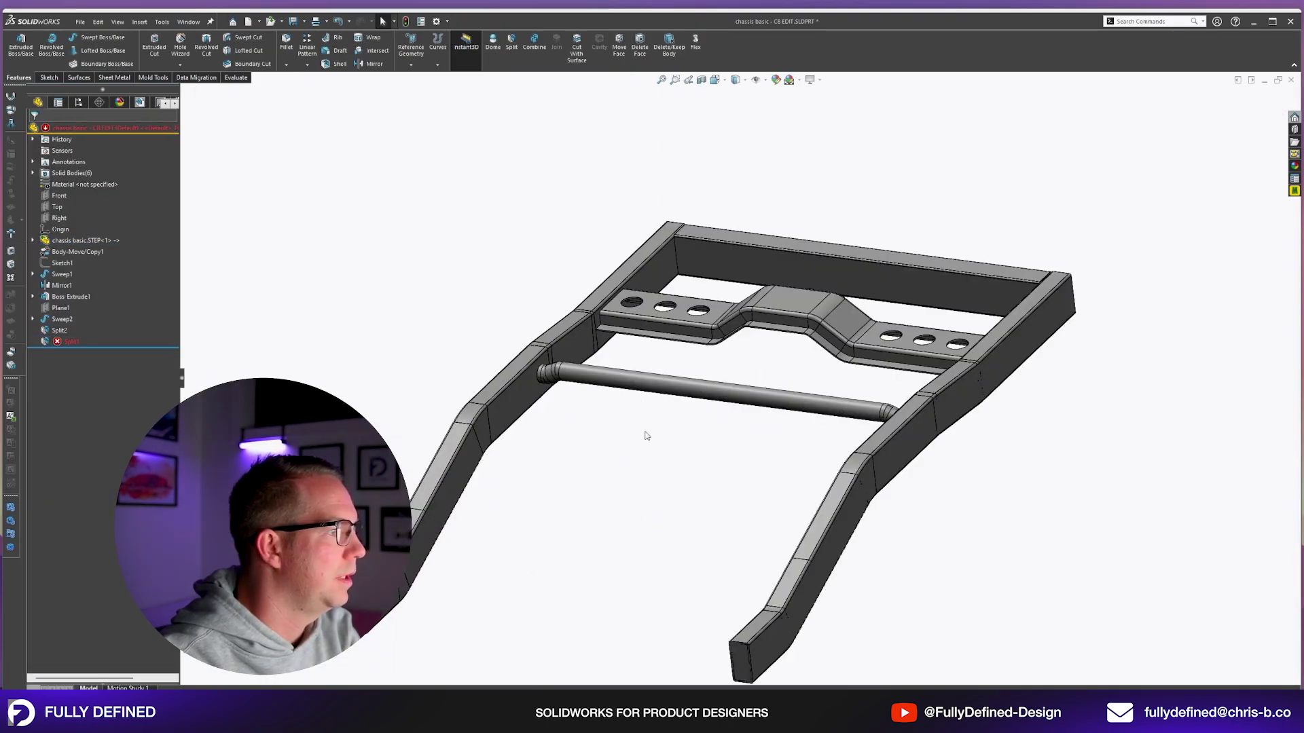
{"action": "left_click", "coordinate": [686, 390]}
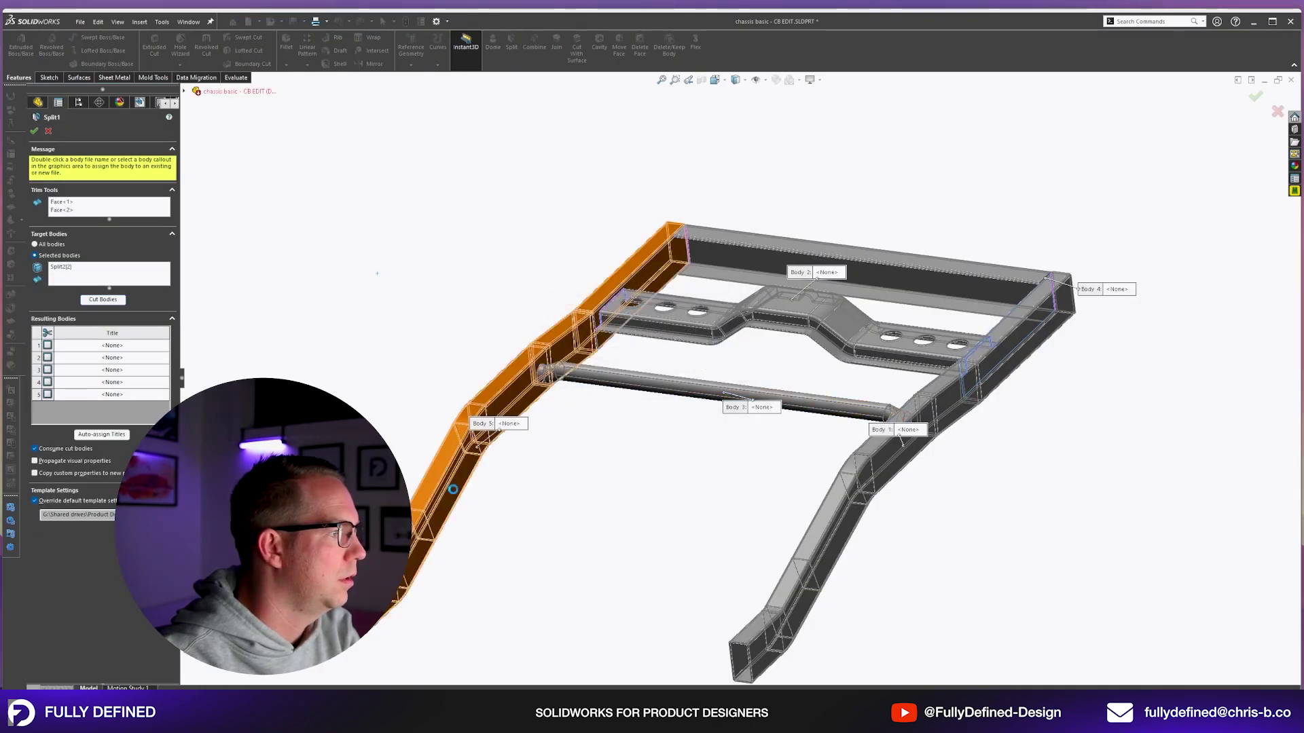
{"action": "left_click", "coordinate": [75, 269]}
{"action": "left_click", "coordinate": [69, 211]}
{"action": "right_click", "coordinate": [69, 209]}
{"action": "left_click", "coordinate": [100, 216]}
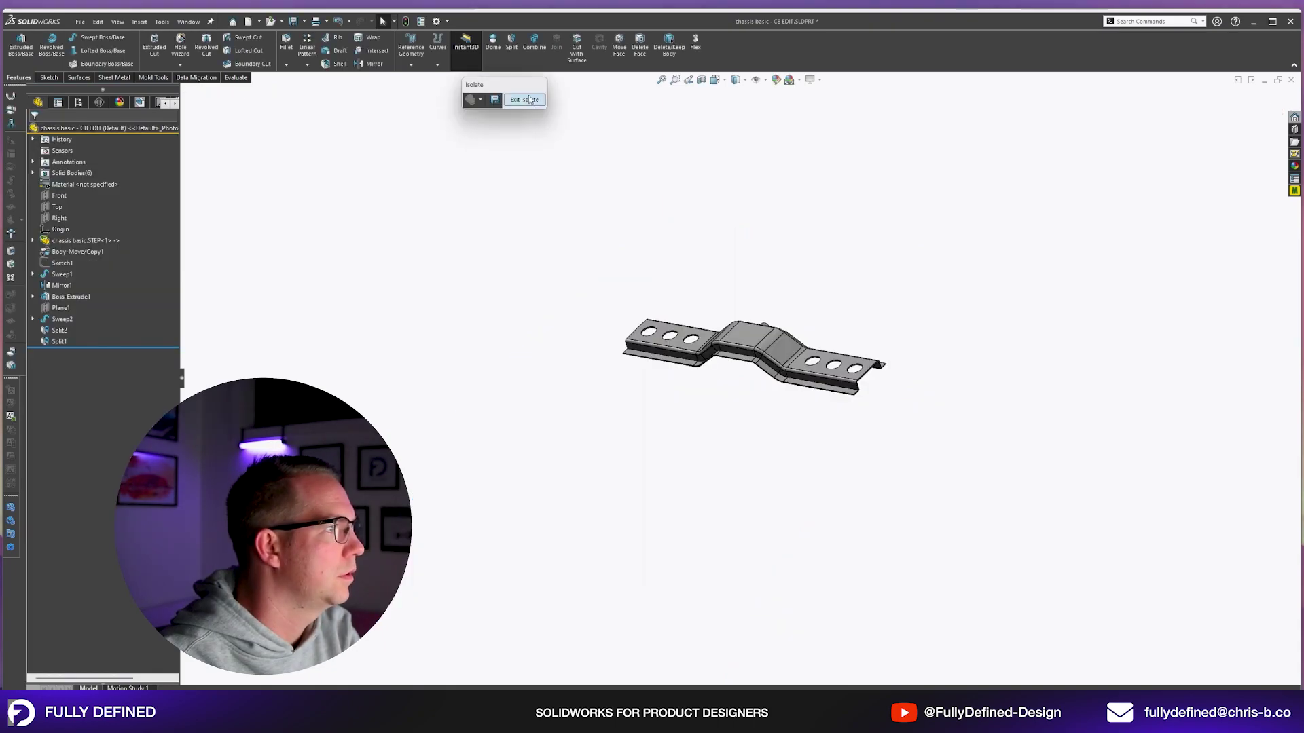
{"action": "left_click", "coordinate": [523, 100]}
{"action": "scroll", "coordinate": [905, 418], "scroll_direction": "down", "scroll_amount": 2}
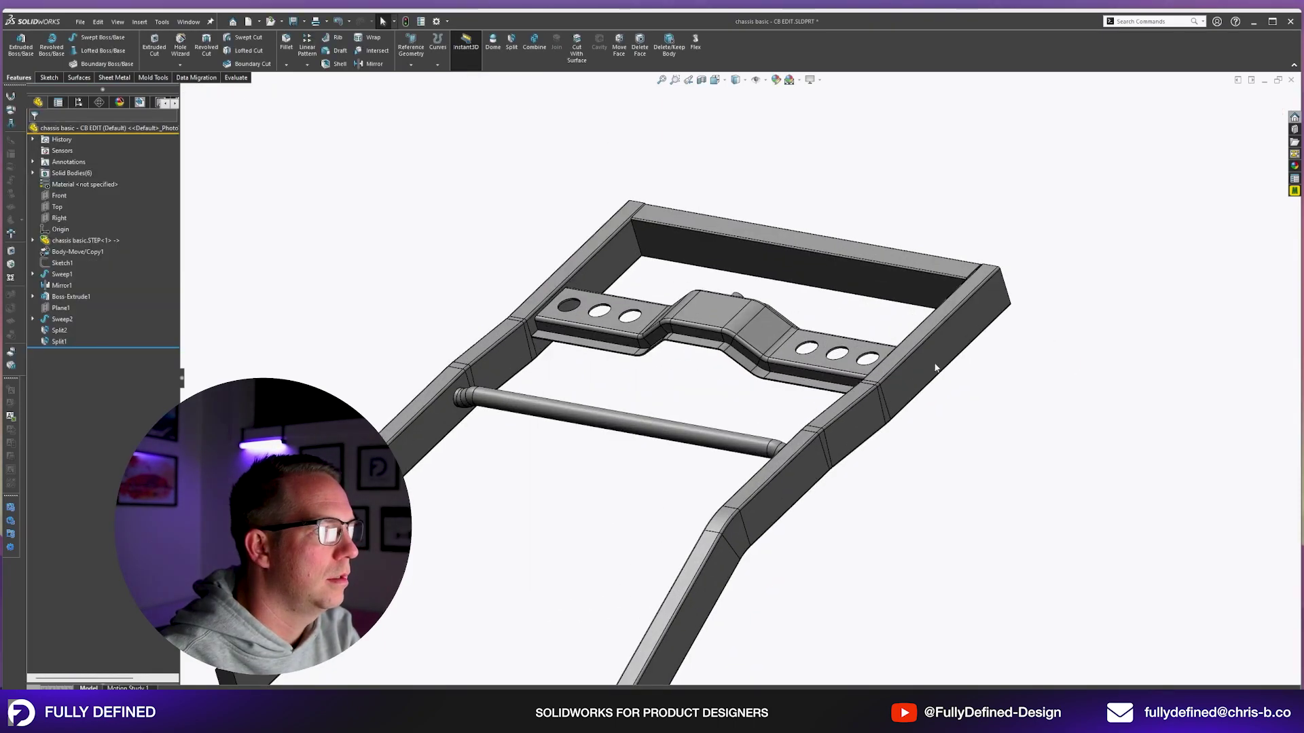
- Expand the solid bodies list, show the rear corner bracket body again, and save the part
{"action": "left_click", "coordinate": [33, 173]}
{"action": "scroll", "coordinate": [960, 387], "scroll_direction": "up", "scroll_amount": 3}
{"action": "middle_click_drag", "start_coordinate": [960, 387], "coordinate": [523, 486]}
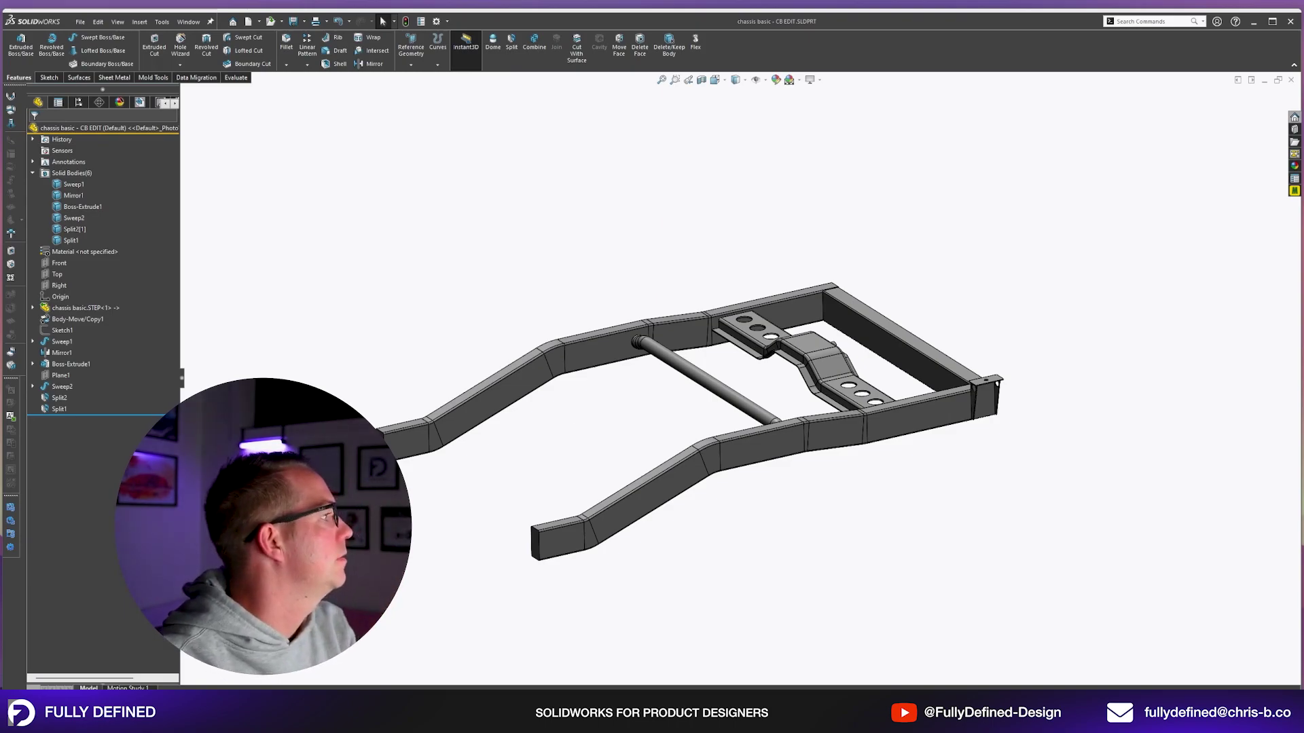
{"action": "middle_click_drag", "start_coordinate": [754, 431], "coordinate": [702, 263]}
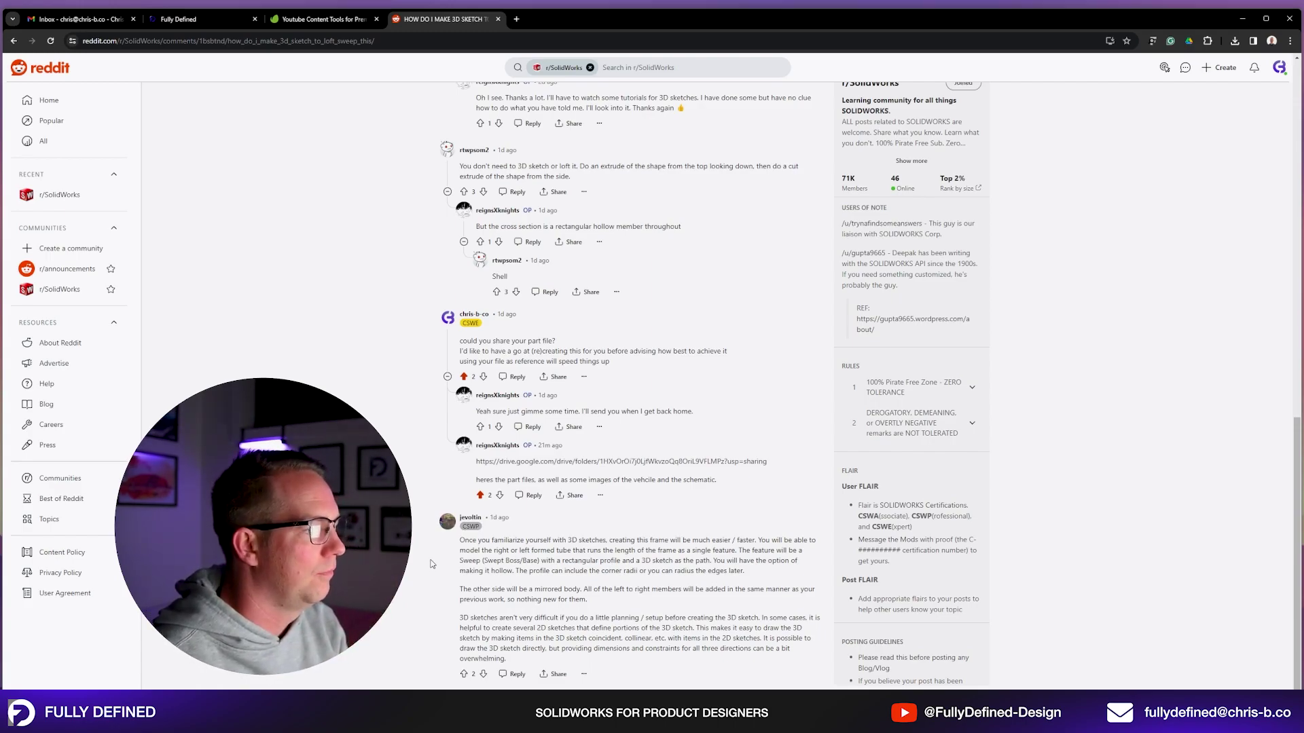
- Switch back to the chassis model in SOLIDWORKS and view the frame square-on from the side
{"action": "key", "text": "alt+Tab"}
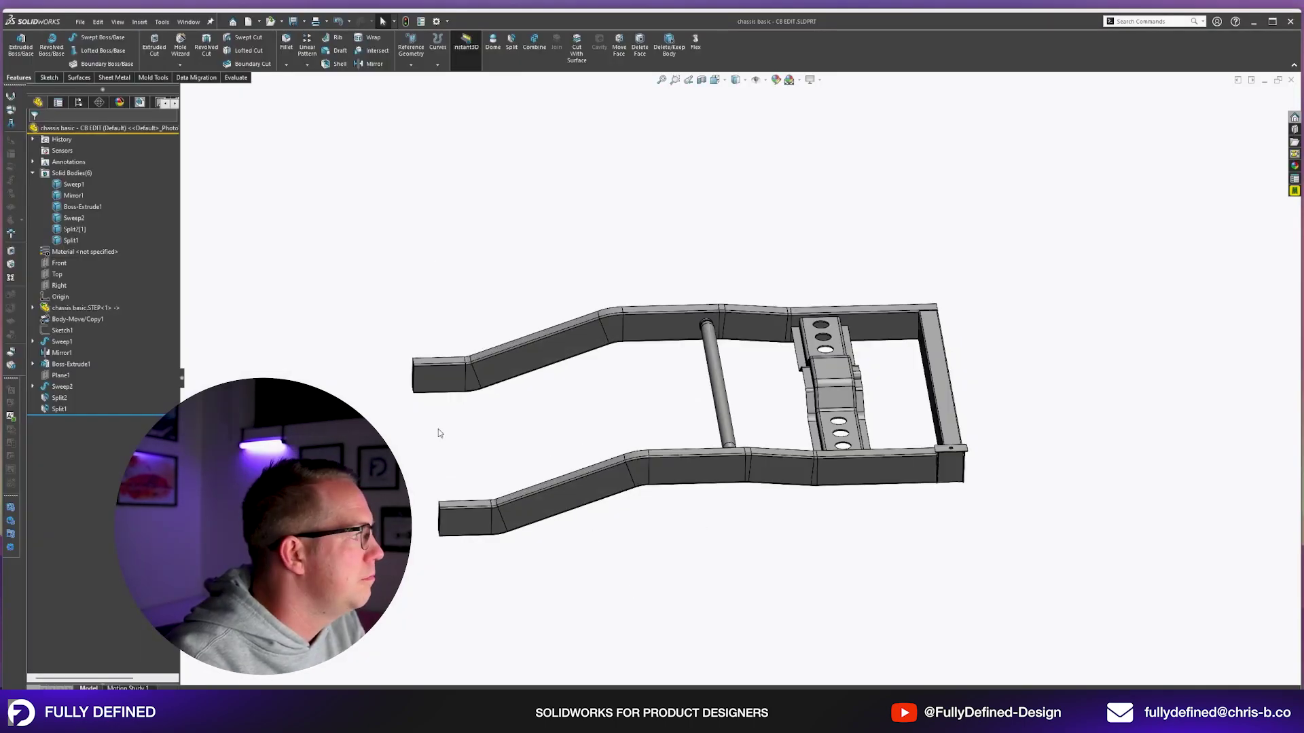
{"action": "middle_click_drag", "start_coordinate": [631, 431], "coordinate": [628, 328]}
{"action": "key", "text": "space"}
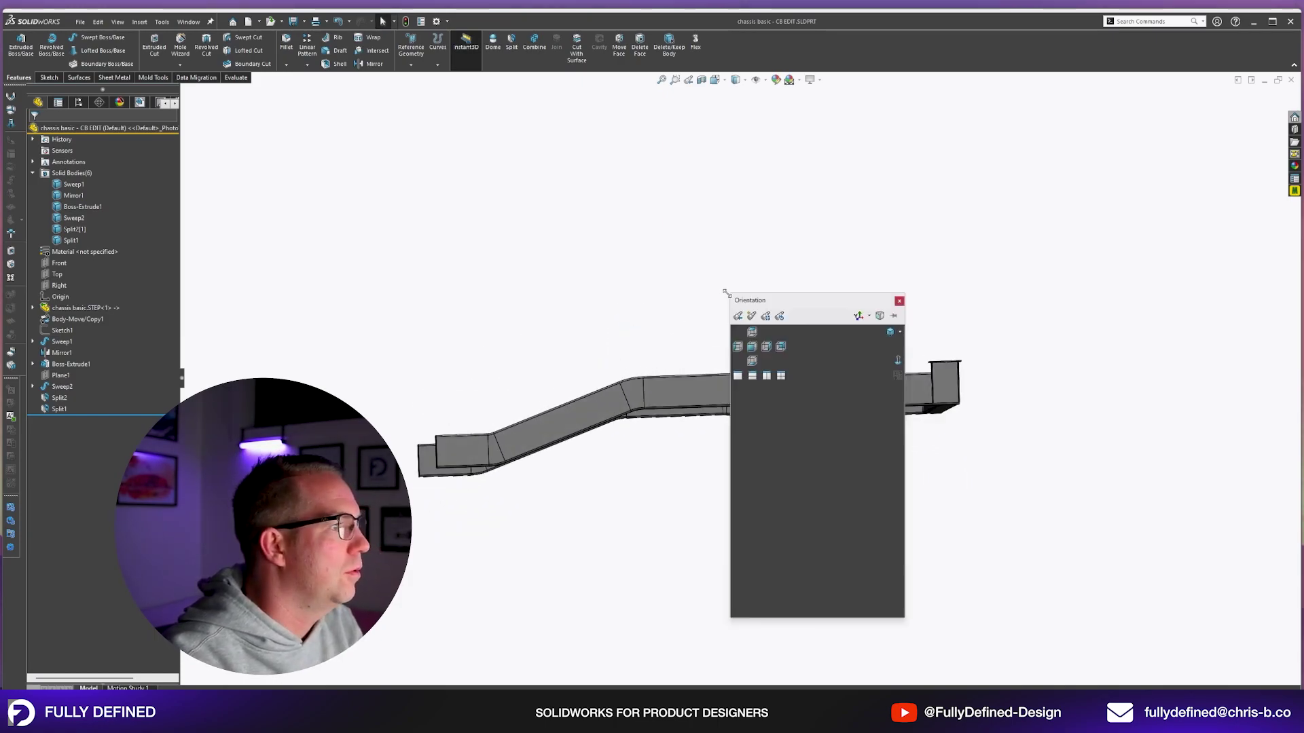
{"action": "left_click", "coordinate": [761, 347]}
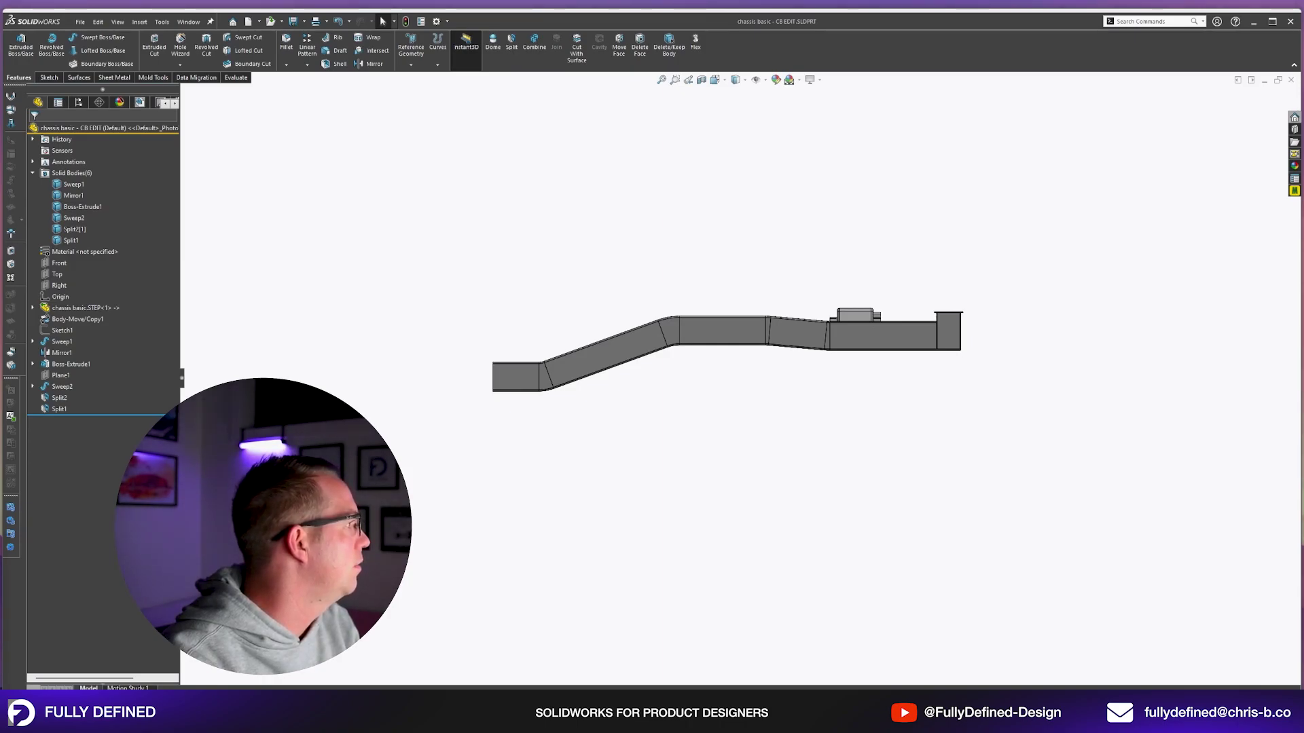
{"action": "left_click", "coordinate": [562, 332]}
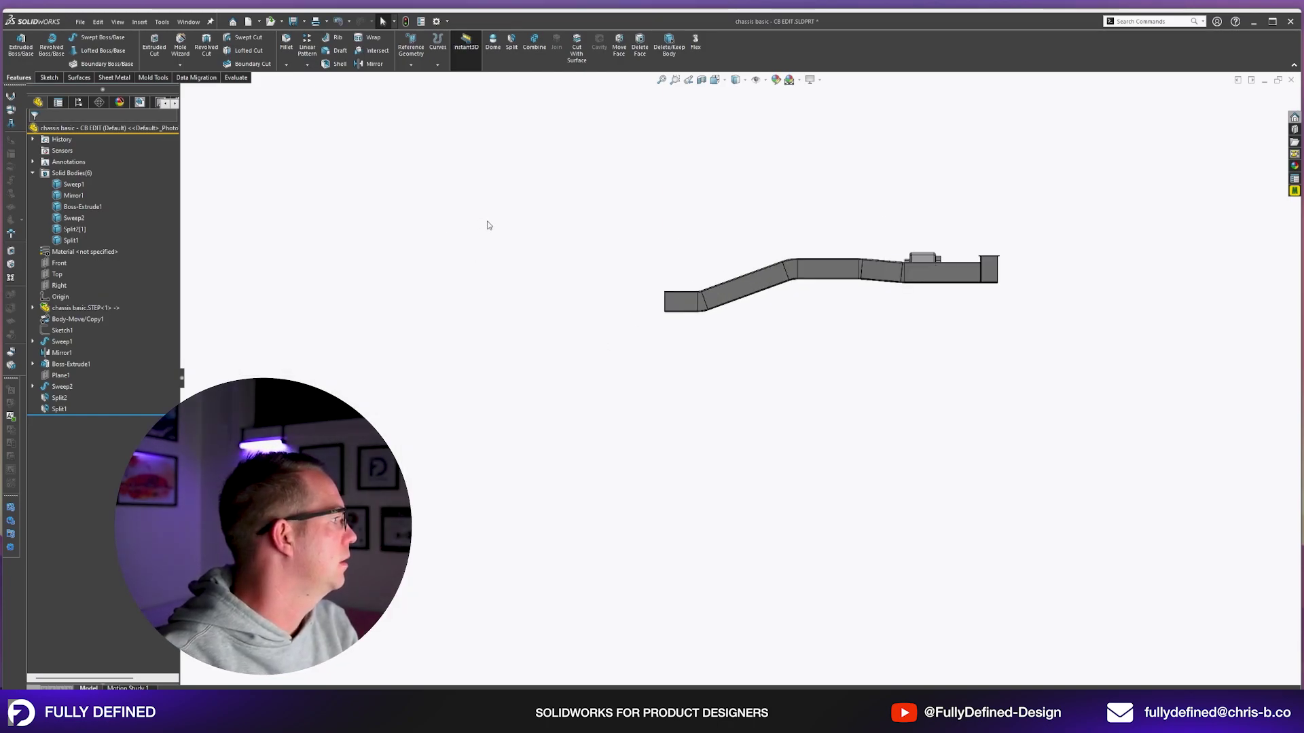
{"action": "scroll", "coordinate": [874, 196], "scroll_direction": "up", "scroll_amount": 1}
{"action": "scroll", "coordinate": [875, 196], "scroll_direction": "down", "scroll_amount": 1}
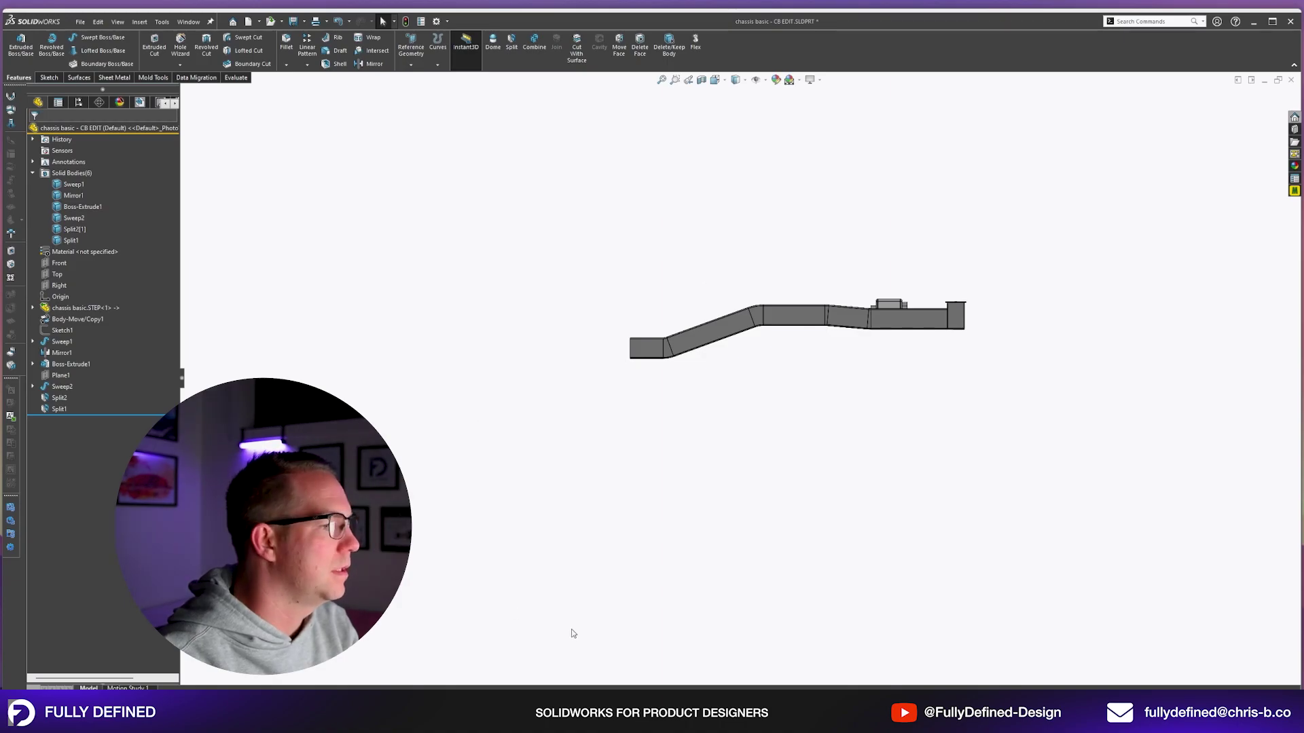
- Save the snip of the drawing's side elevation as Screenshot 2024-04-02 225046.png in the Land Cruiser LC79 Chassis folder
{"action": "key", "text": "alt+Tab"}
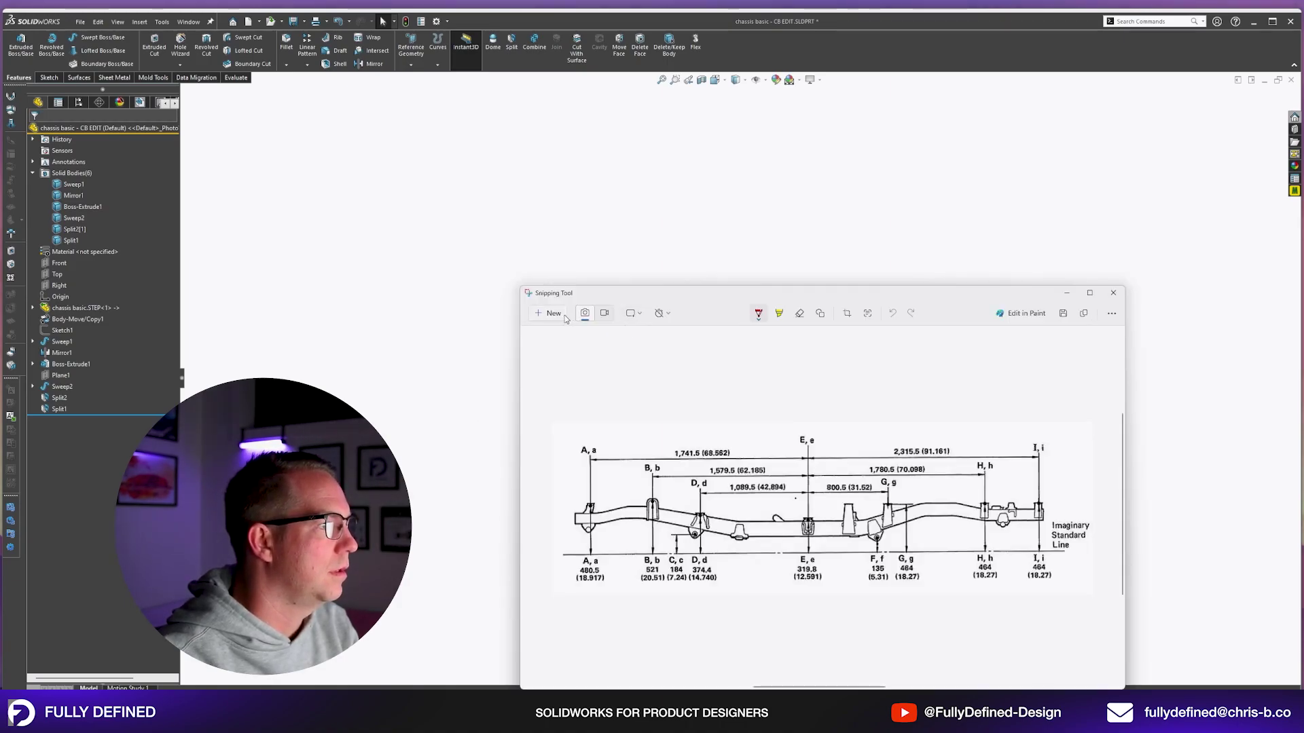
{"action": "left_click", "coordinate": [1063, 313]}
{"action": "left_click", "coordinate": [840, 195]}
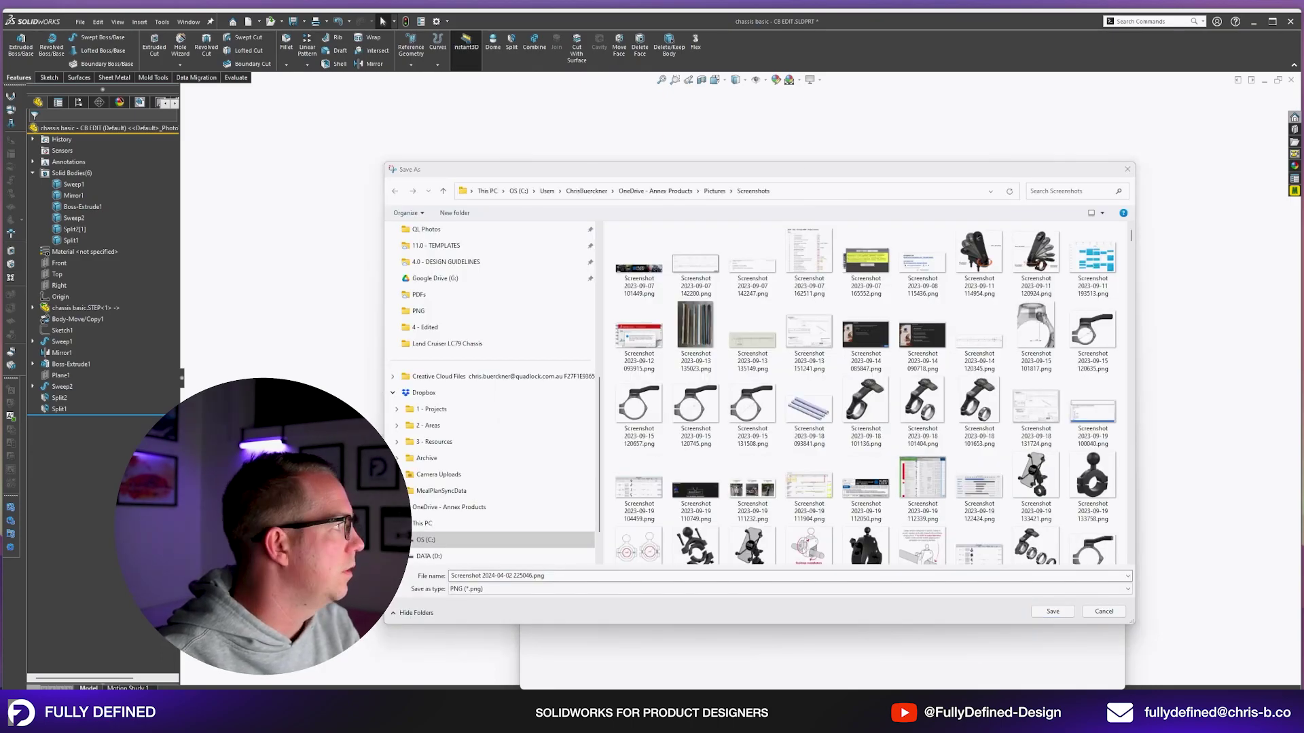
{"action": "key", "text": "Escape"}
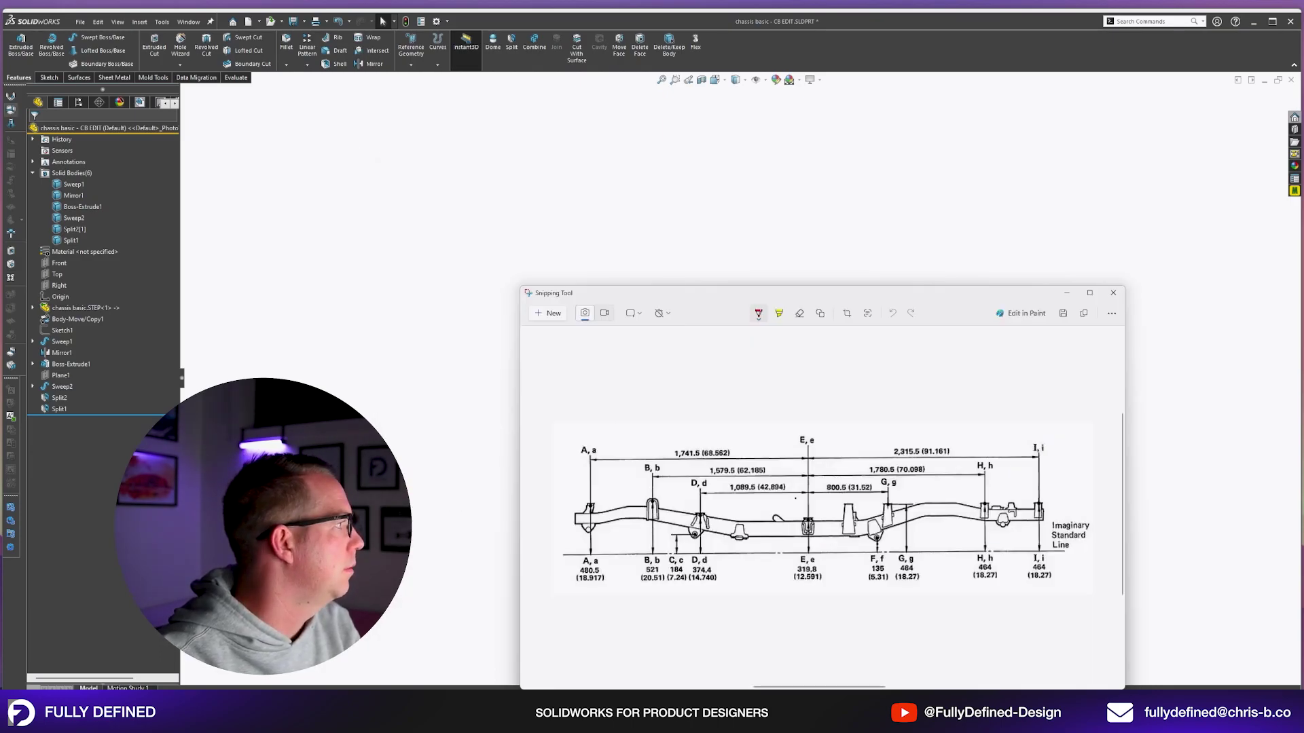
- Snip the drawing's plan view and save it as Screenshot 2024-04-02 225153.png in the Land Cruiser LC79 Chassis folder
{"action": "left_click", "coordinate": [550, 314]}
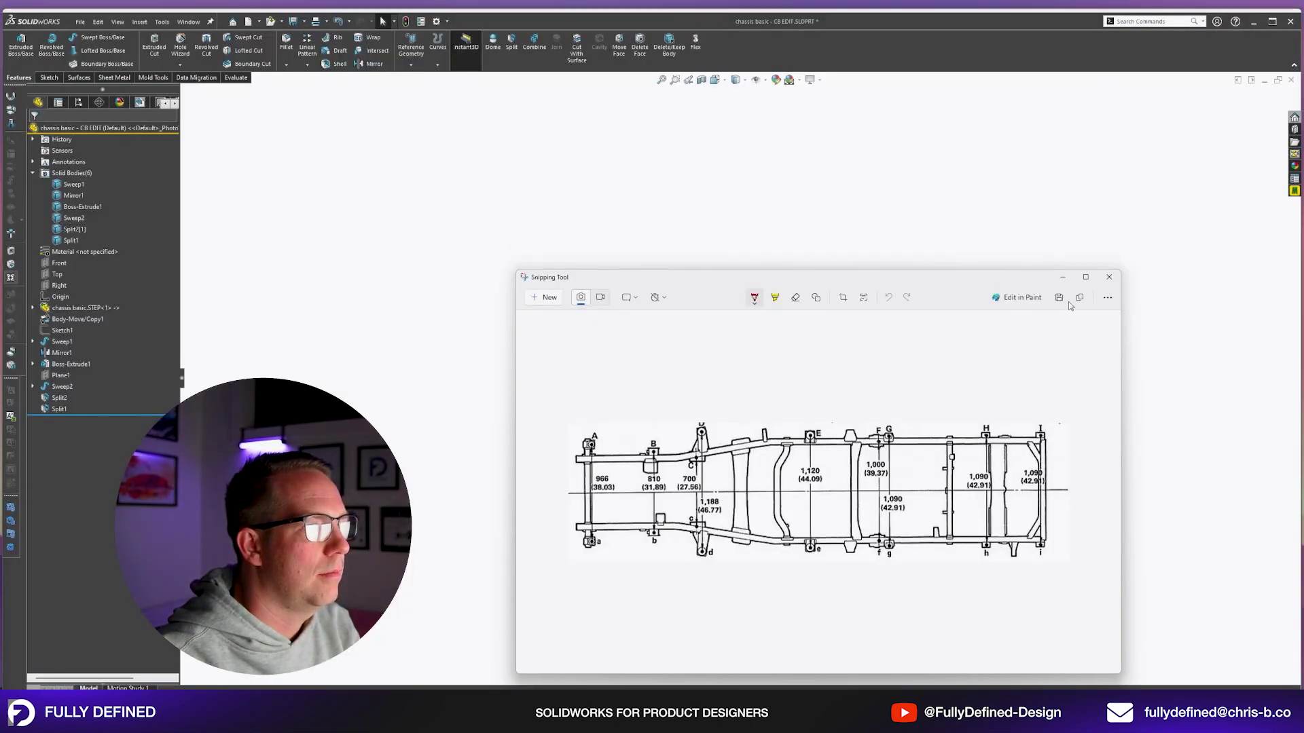
{"action": "left_click", "coordinate": [1061, 299]}
{"action": "left_click", "coordinate": [951, 273]}
{"action": "key", "text": "Escape"}
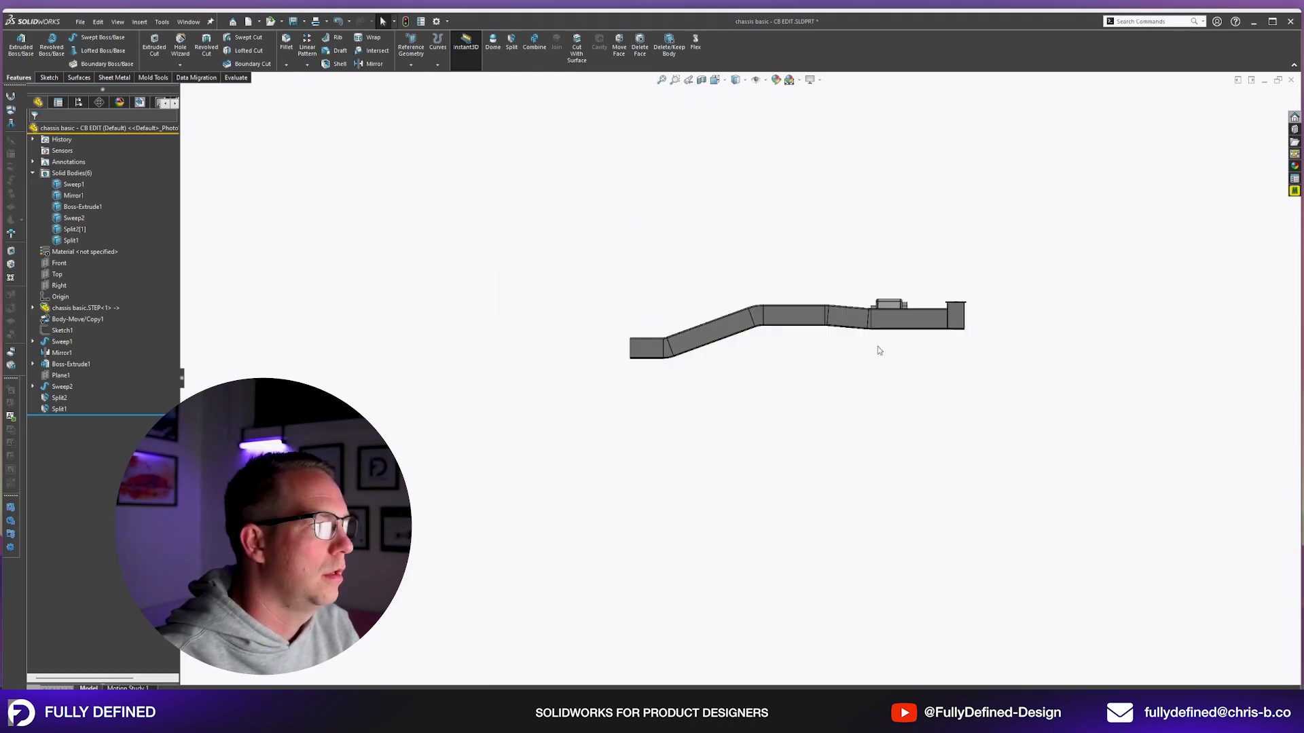
- Start a new sketch on the Right plane for the side-elevation reference picture
{"action": "left_click", "coordinate": [59, 285]}
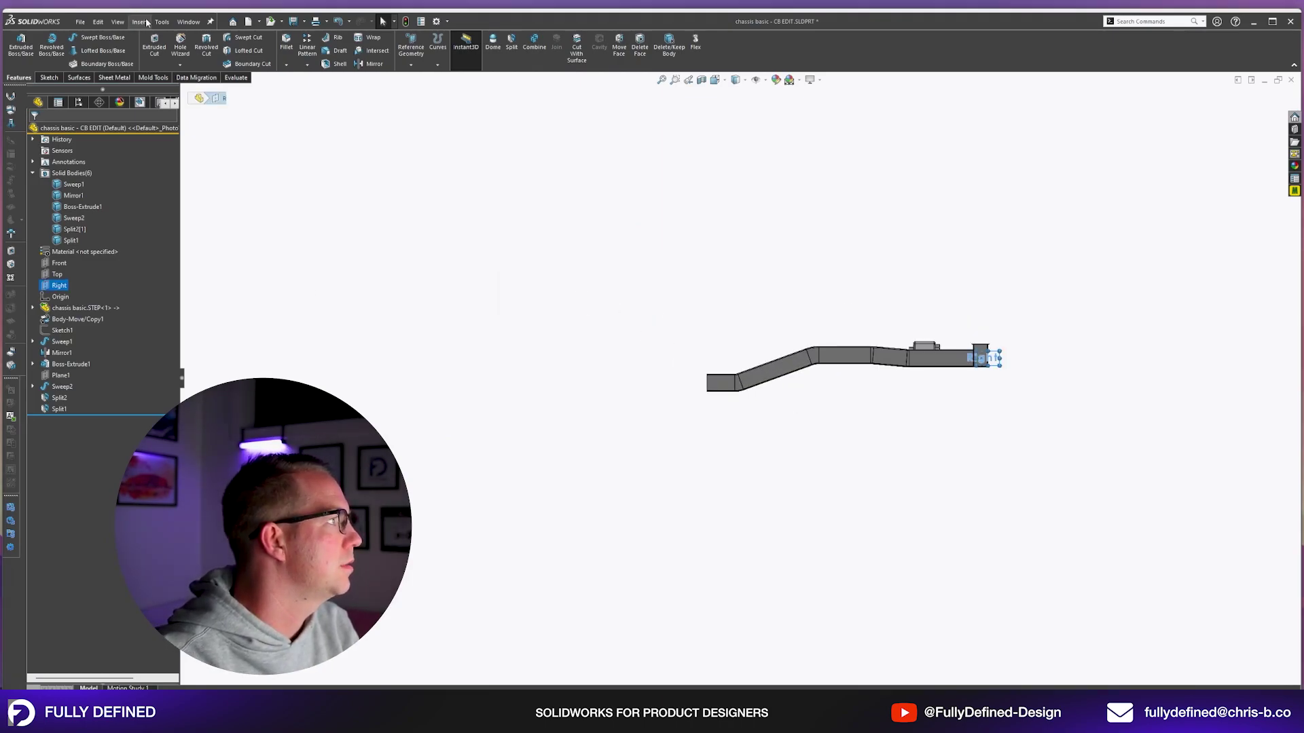
{"action": "left_click", "coordinate": [140, 22]}
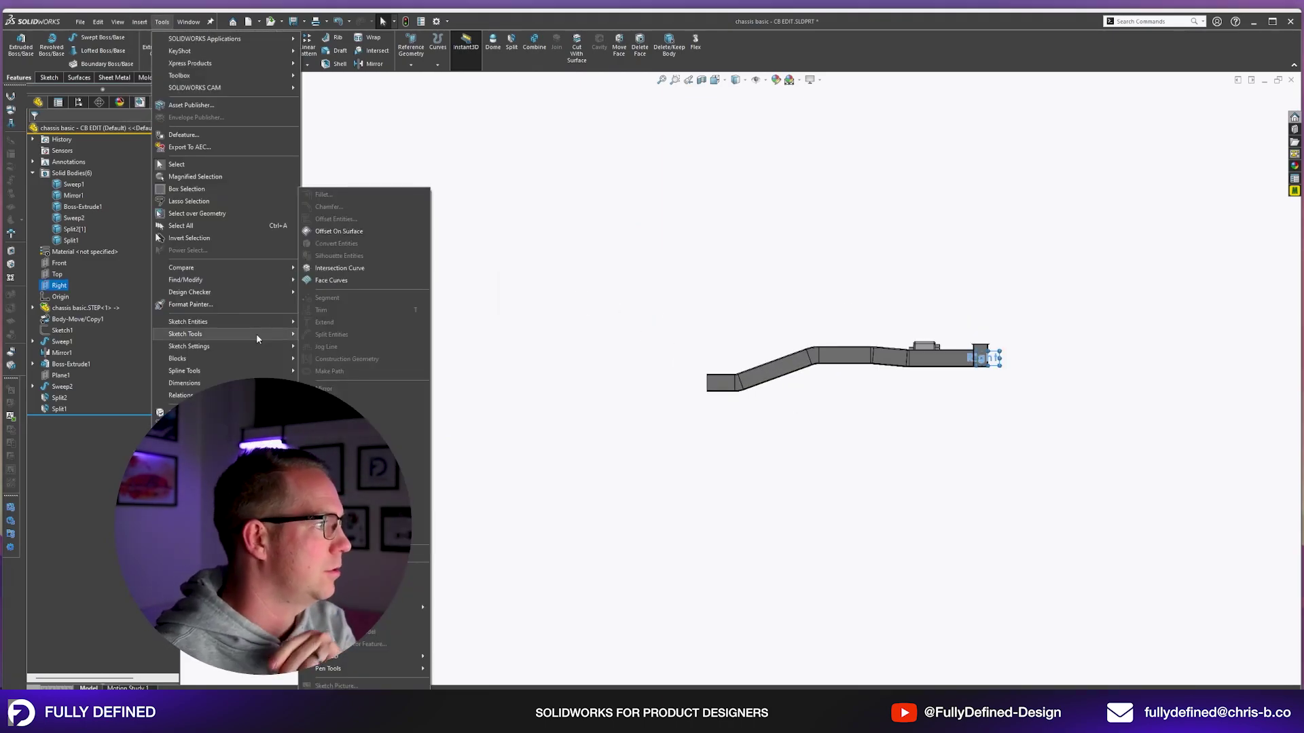
{"action": "left_click", "coordinate": [115, 224]}
{"action": "left_click", "coordinate": [68, 285]}
{"action": "left_click", "coordinate": [102, 269]}
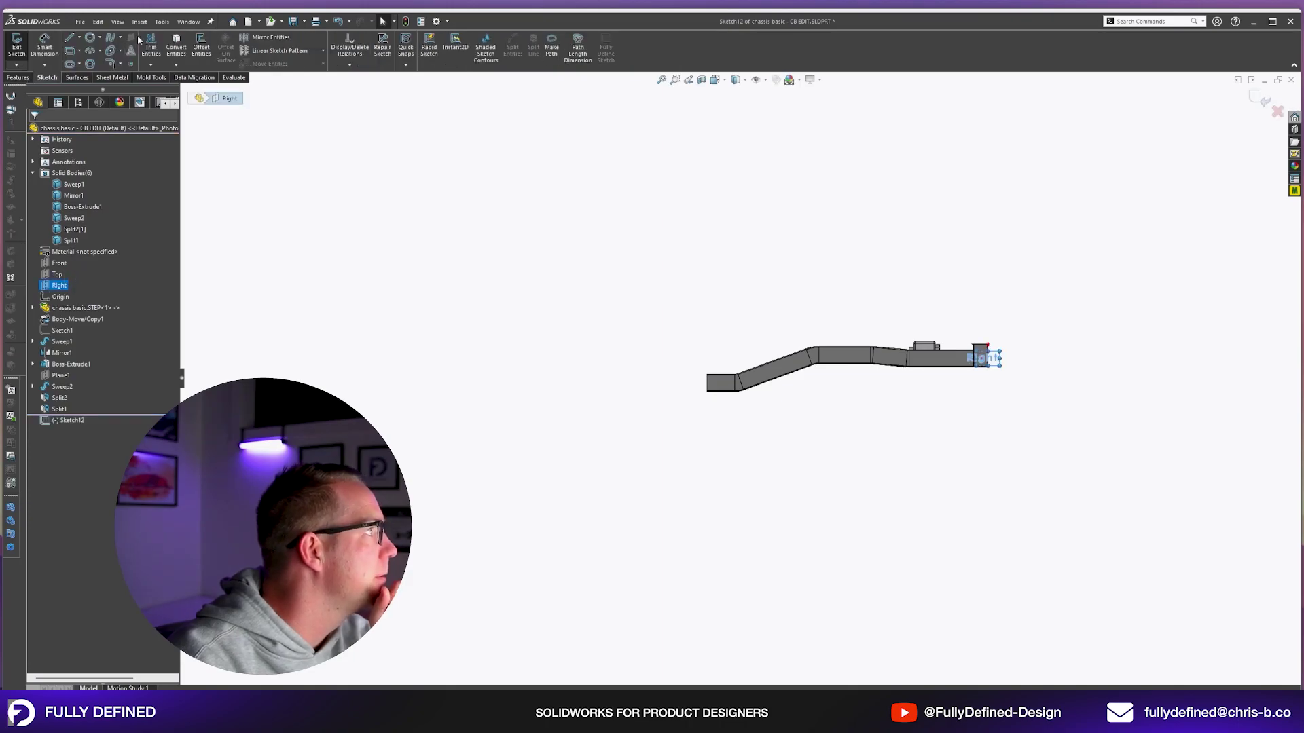
- Insert Screenshot 2024-04-02 225046.png from the Land Cruiser LC79 Chassis folder as a sketch picture
{"action": "left_click", "coordinate": [162, 22]}
{"action": "mouse_move", "coordinate": [246, 334]}
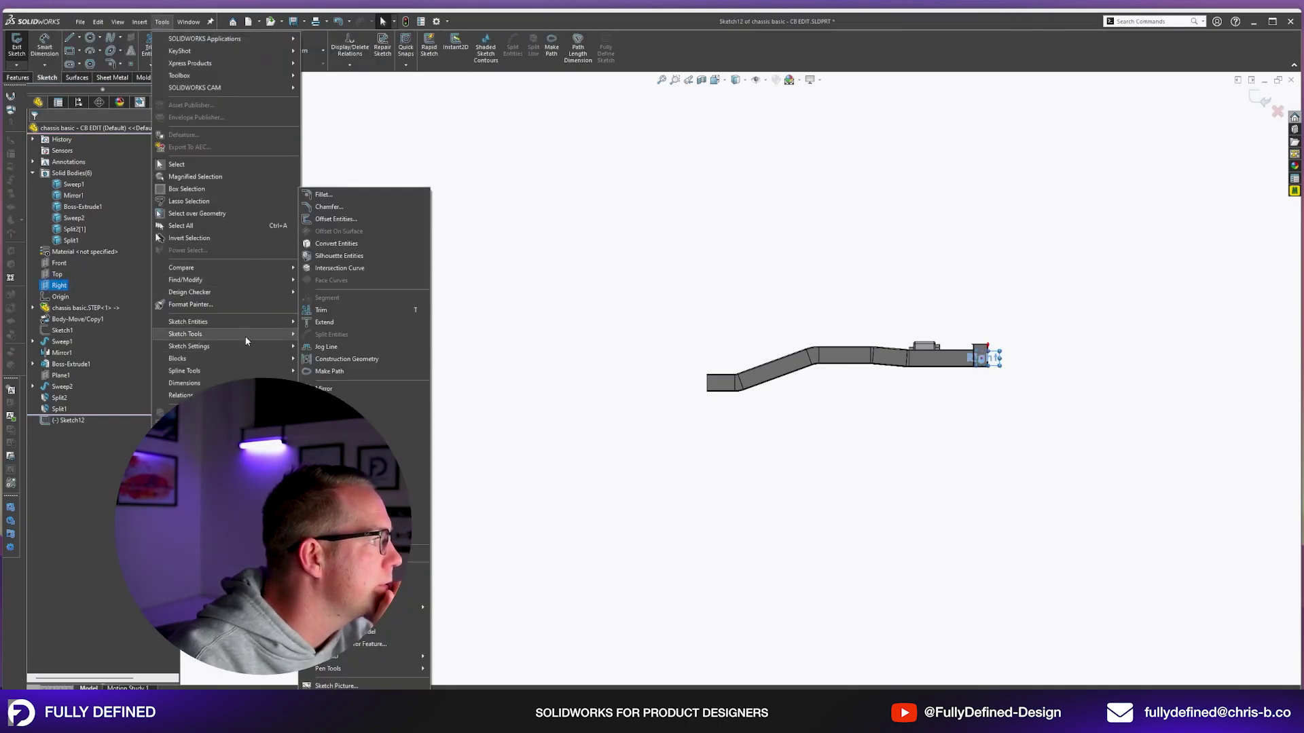
{"action": "left_click", "coordinate": [363, 686]}
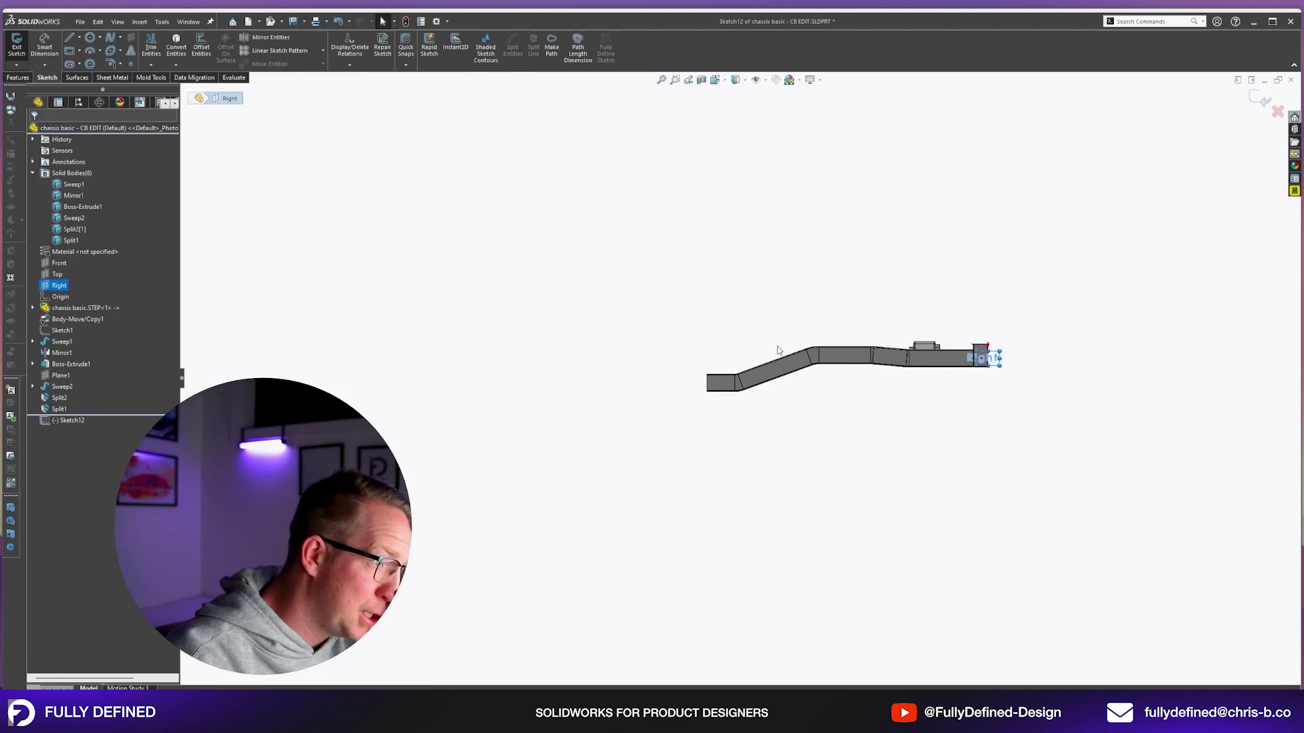
{"action": "left_click", "coordinate": [897, 194]}
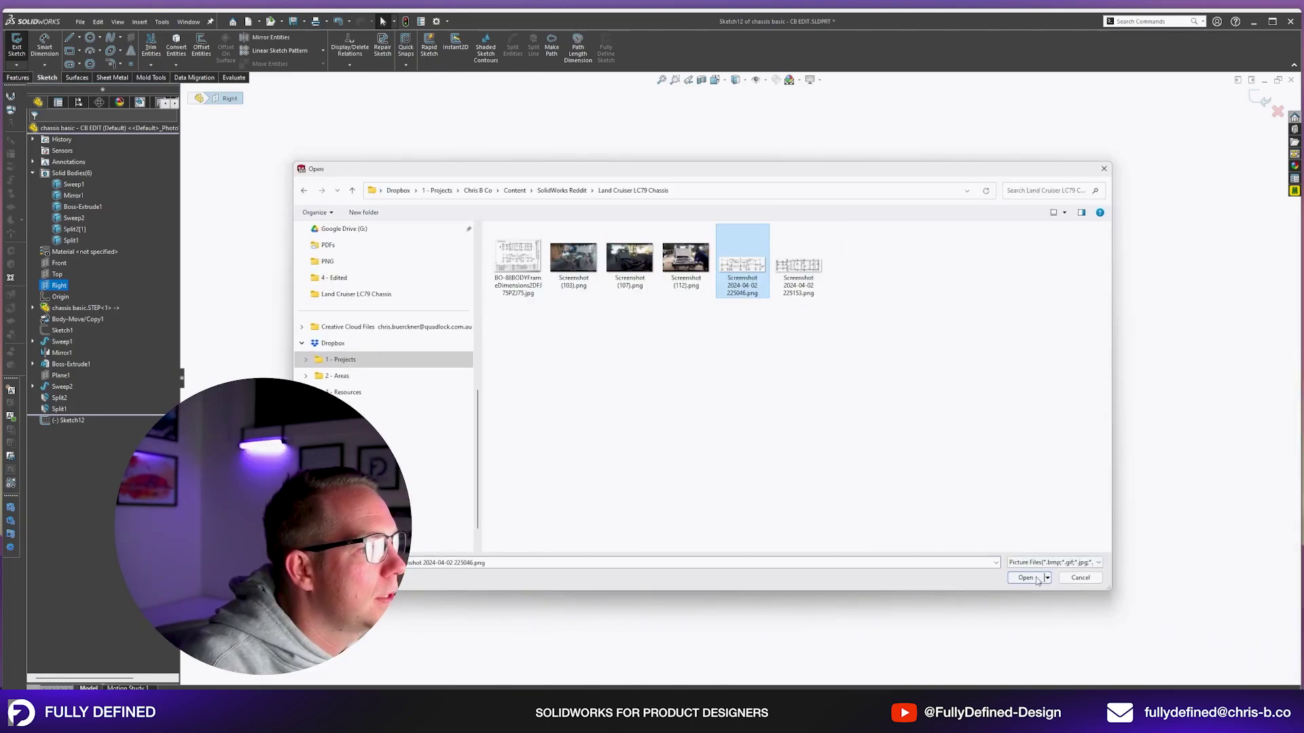
{"action": "left_click", "coordinate": [1027, 579]}
- Enlarge the sketch picture to about 4640 mm wide and flip it horizontally so its text reads correctly
{"action": "left_click_drag", "start_coordinate": [610, 432], "coordinate": [314, 524]}
{"action": "mouse_move", "coordinate": [772, 463]}
{"action": "left_mouse_down"}
{"action": "mouse_move", "coordinate": [804, 367]}
{"action": "mouse_move", "coordinate": [800, 390]}
{"action": "mouse_move", "coordinate": [810, 272]}
{"action": "left_mouse_up"}
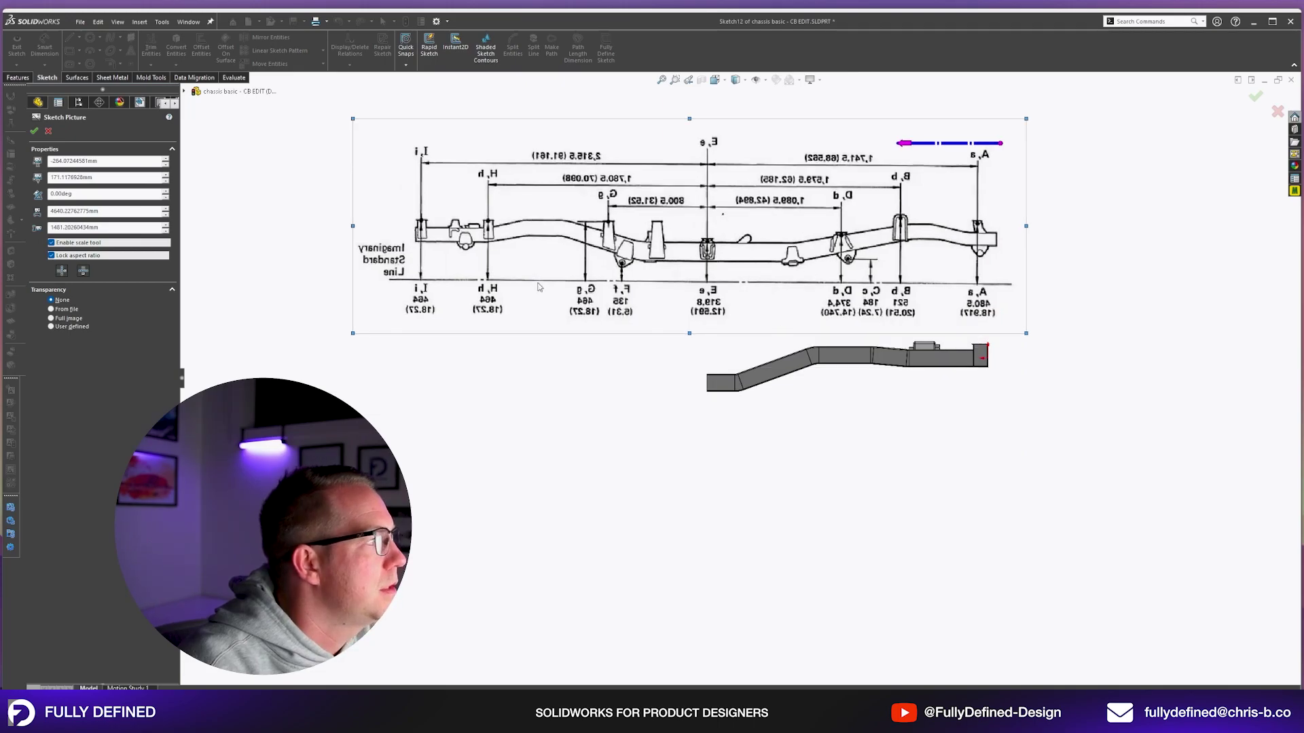
{"action": "left_click", "coordinate": [62, 270]}
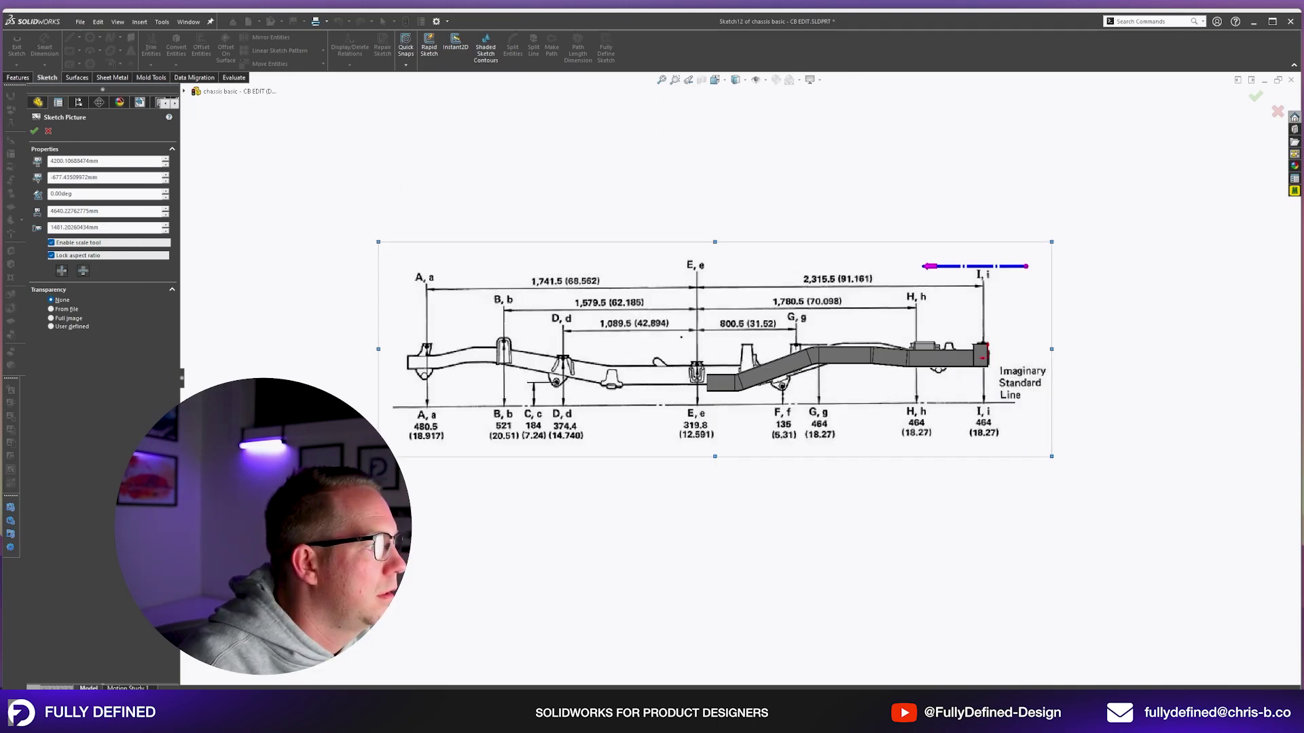
- Scale the sketch picture to about 5430 mm wide, align its rear section with the modelled frame rail, and close the picture settings
{"action": "left_click_drag", "start_coordinate": [378, 457], "coordinate": [204, 513]}
{"action": "left_click_drag", "start_coordinate": [837, 419], "coordinate": [851, 395]}
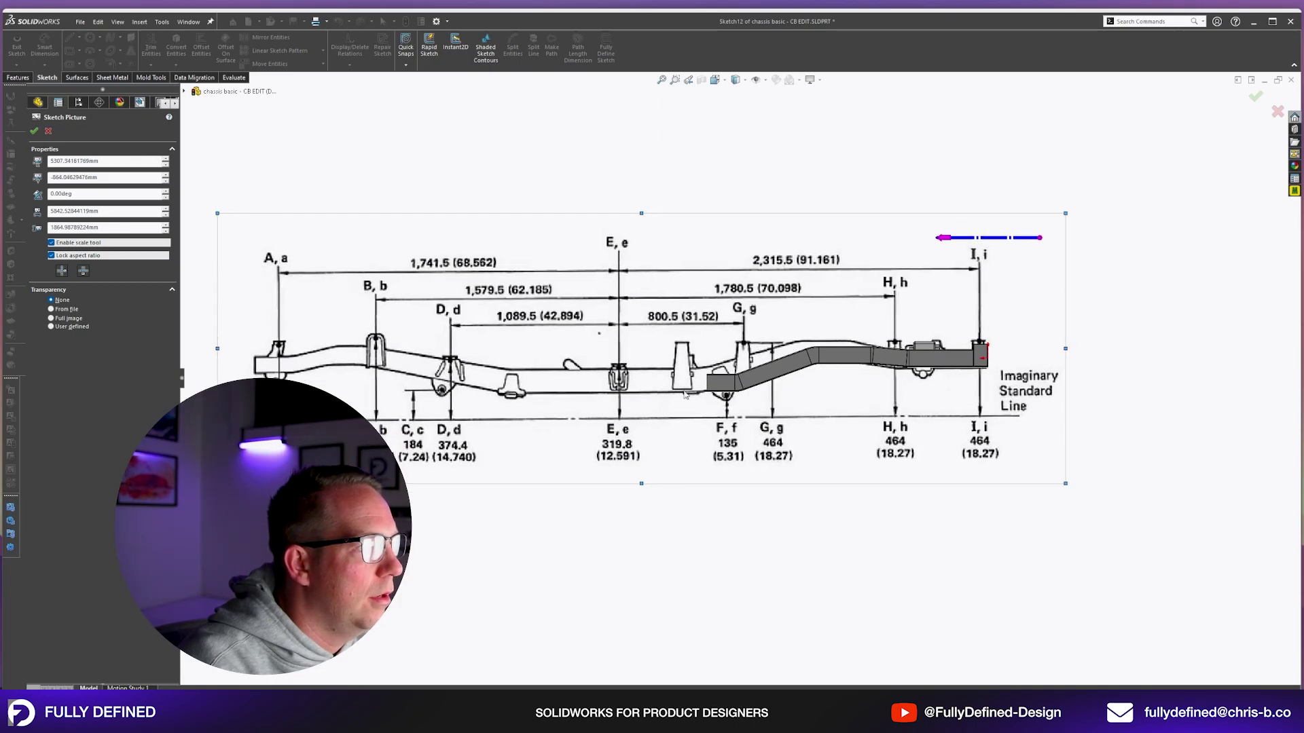
{"action": "left_click_drag", "start_coordinate": [219, 216], "coordinate": [265, 229]}
{"action": "left_click_drag", "start_coordinate": [954, 416], "coordinate": [954, 412]}
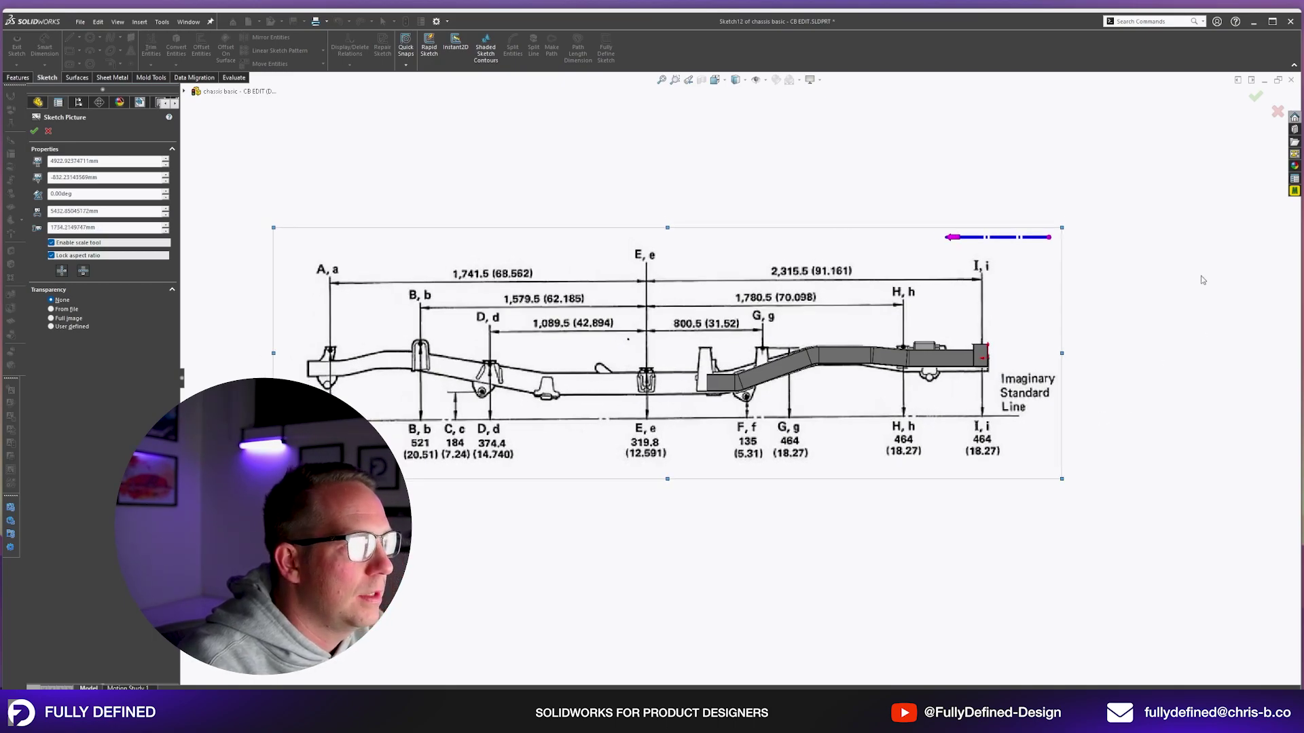
{"action": "key", "text": "Escape"}
{"action": "left_click", "coordinate": [642, 378]}
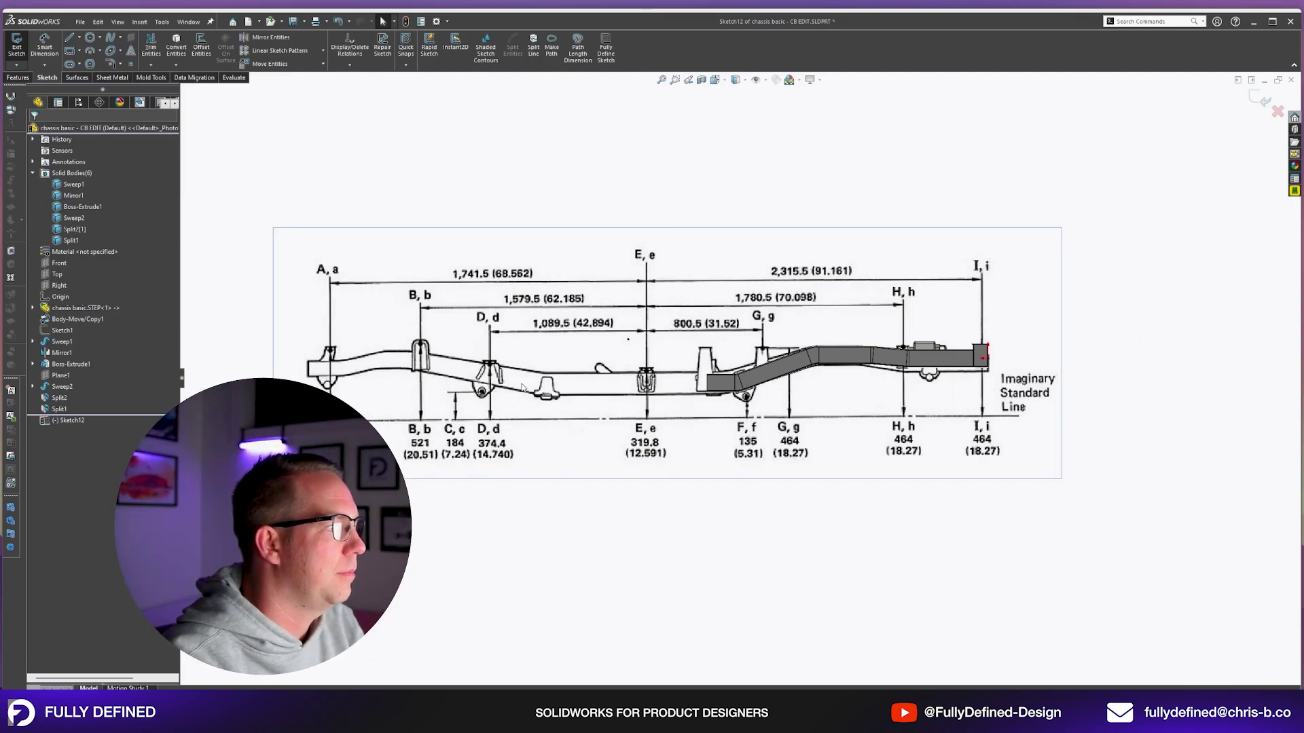